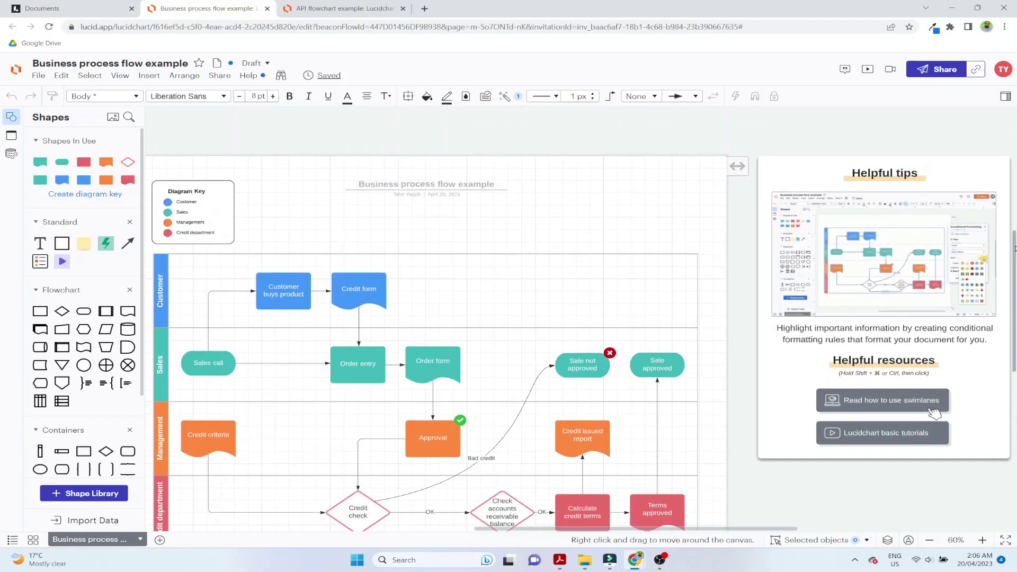
{"action": "scroll", "coordinate": [935, 412], "scroll_direction": "down", "scroll_amount": 3}
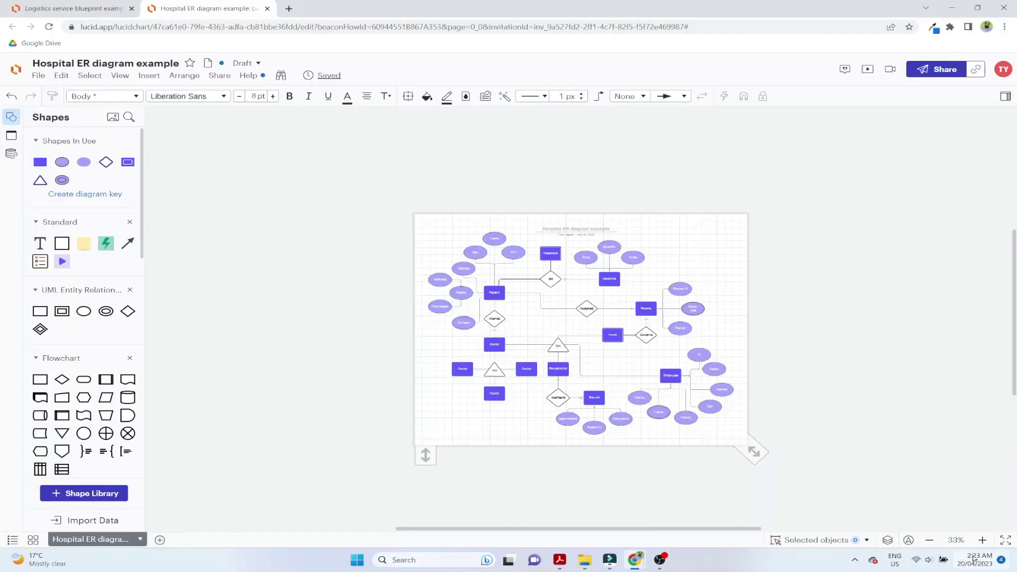
Zoom the Hospital ER diagram in from 33% toward 125% so its labels are readable
{"action": "left_click", "coordinate": [982, 541]}
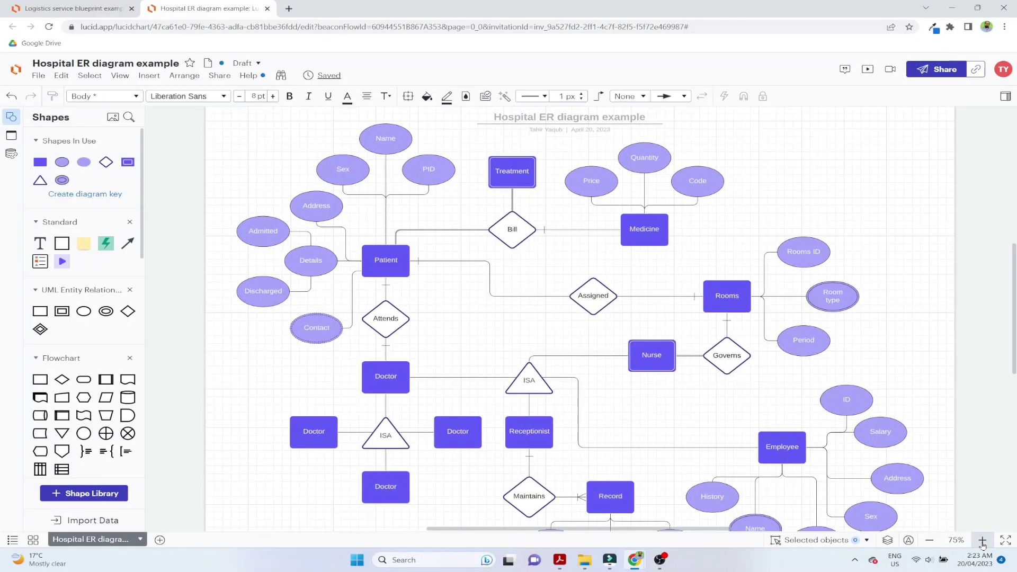
{"action": "left_click", "coordinate": [981, 540]}
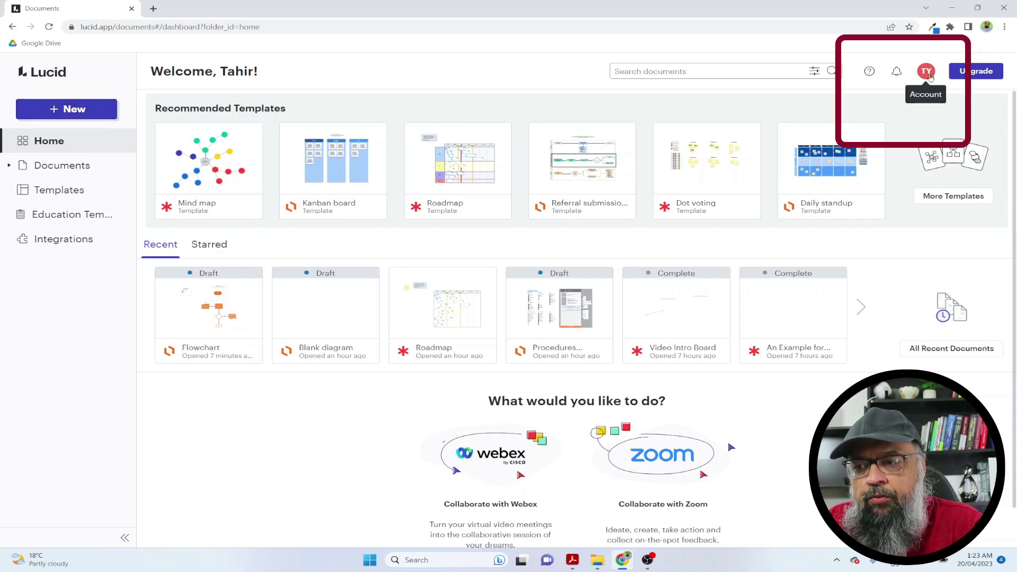
{"action": "left_click", "coordinate": [927, 73]}
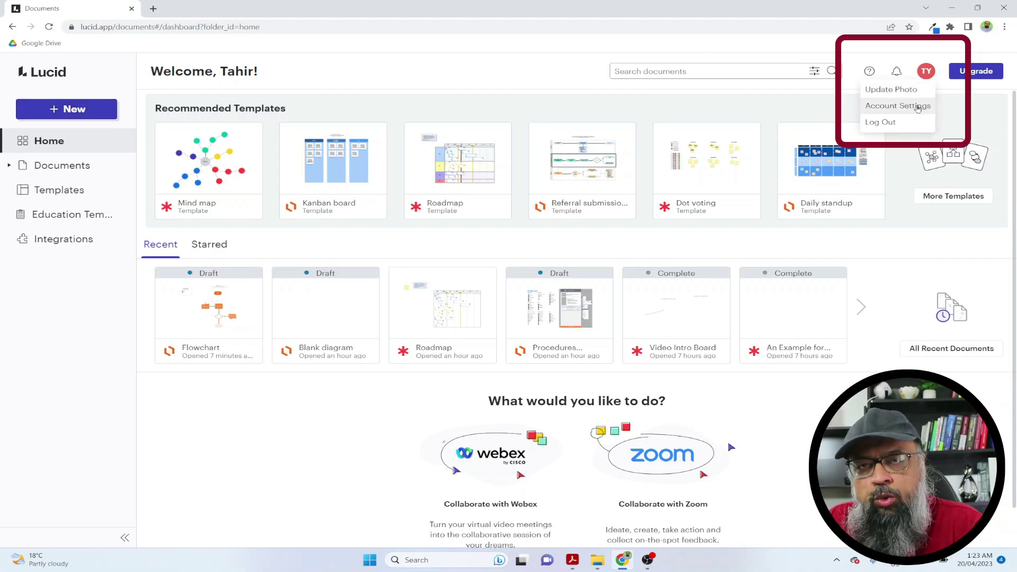
{"action": "left_click", "coordinate": [898, 106]}
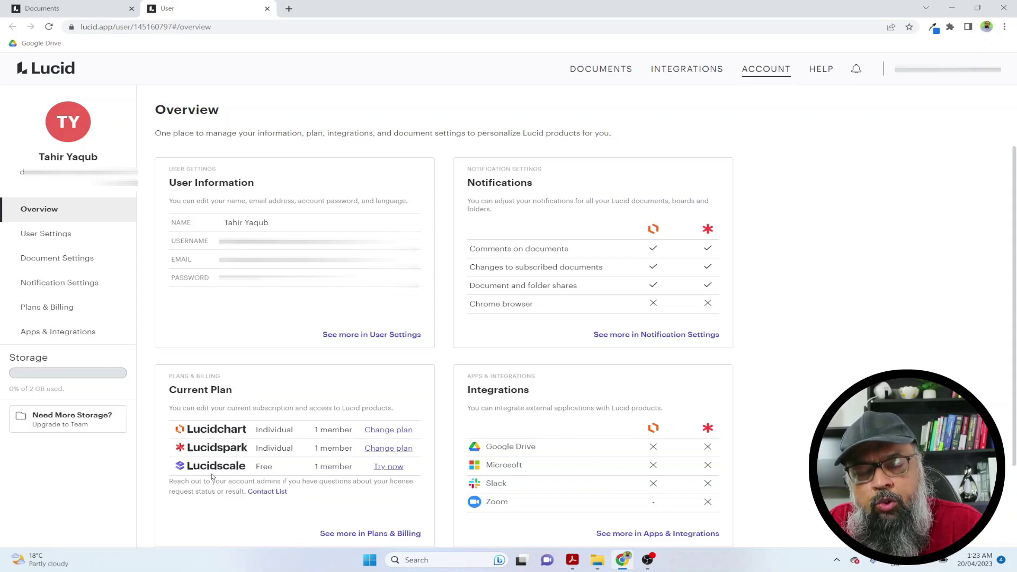
{"action": "left_click", "coordinate": [57, 71]}
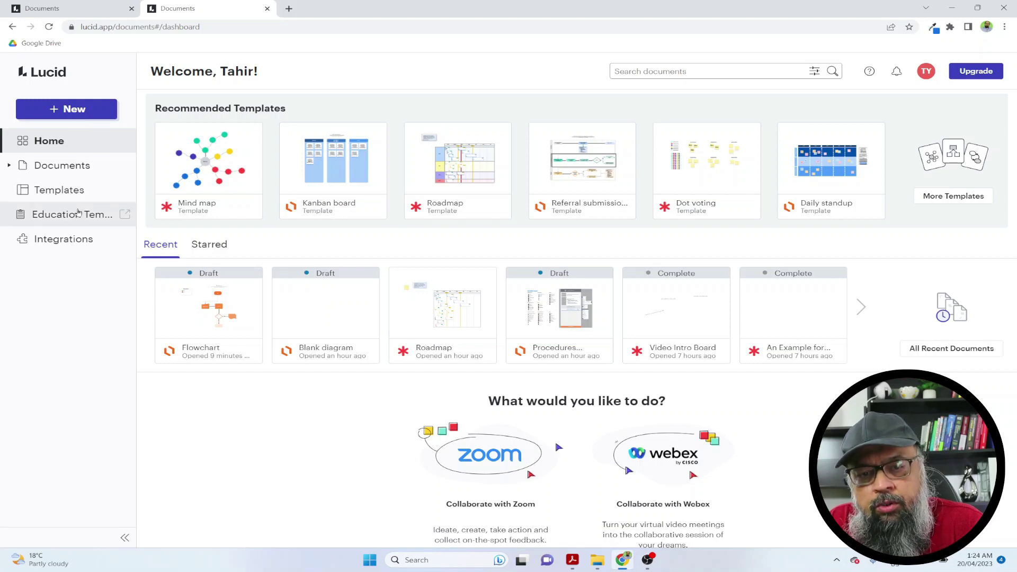
{"action": "left_click", "coordinate": [61, 195]}
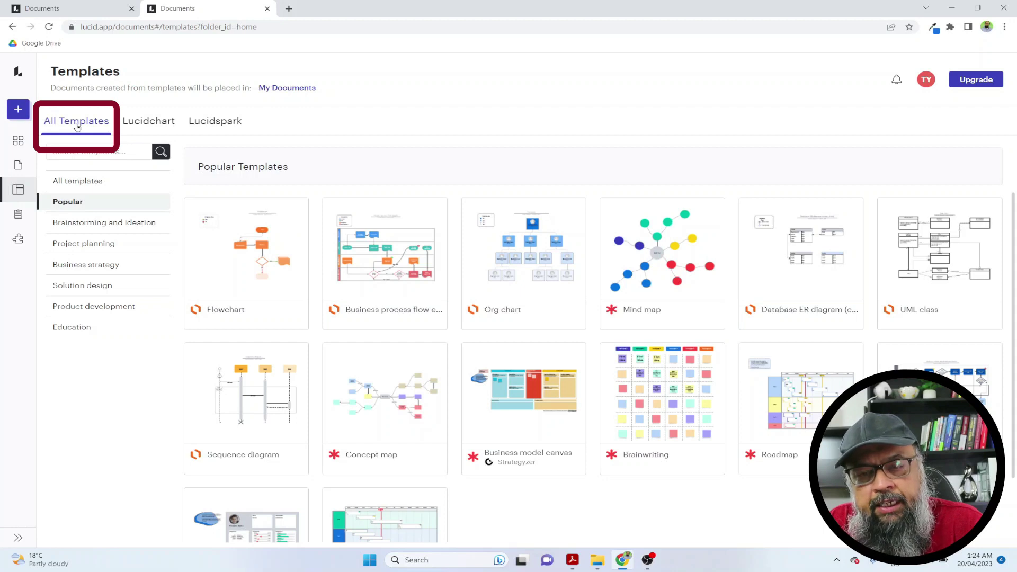
{"action": "left_click", "coordinate": [148, 123]}
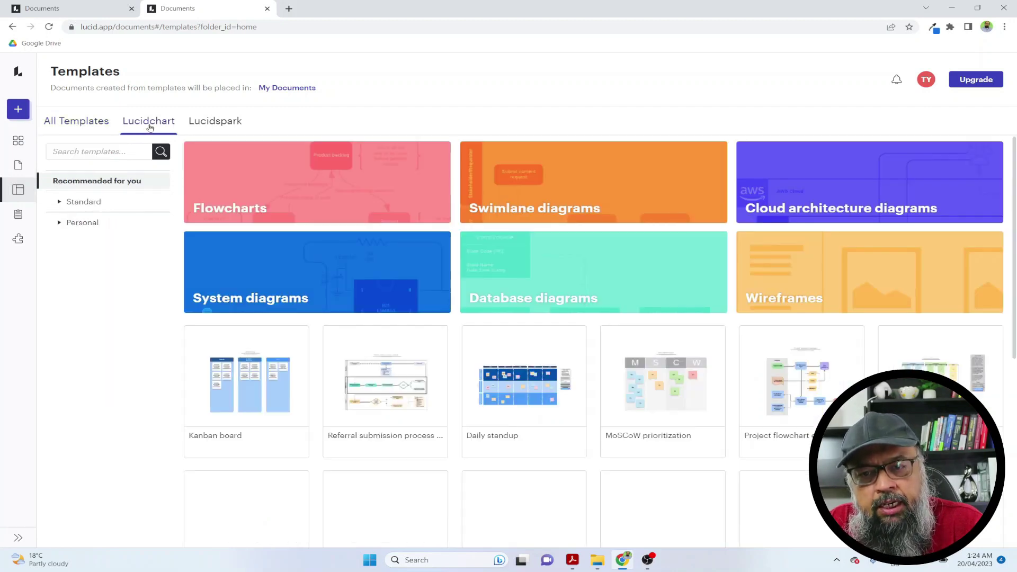
{"action": "left_click", "coordinate": [210, 130]}
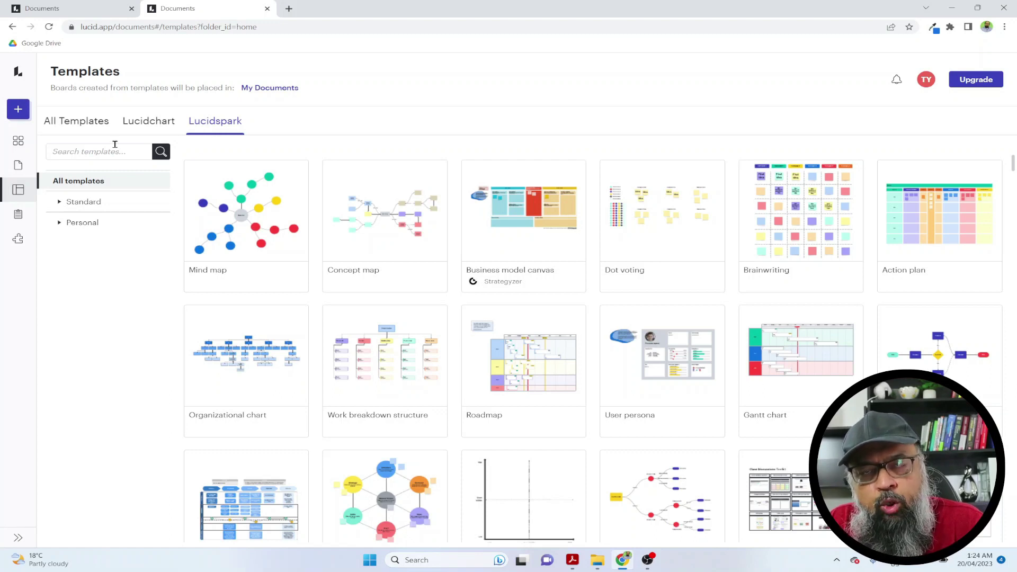
{"action": "left_click", "coordinate": [79, 125]}
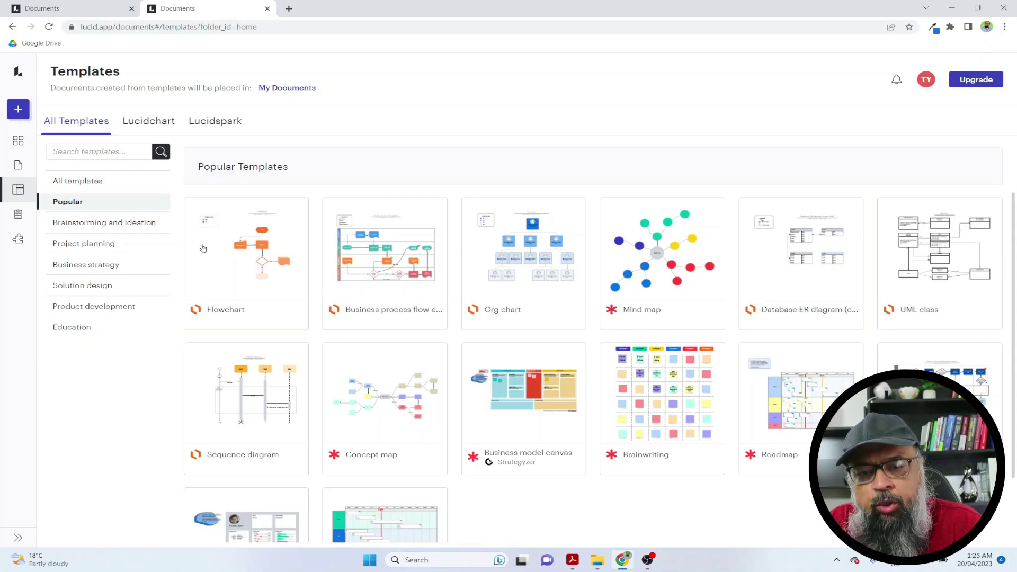
{"action": "left_click", "coordinate": [140, 224]}
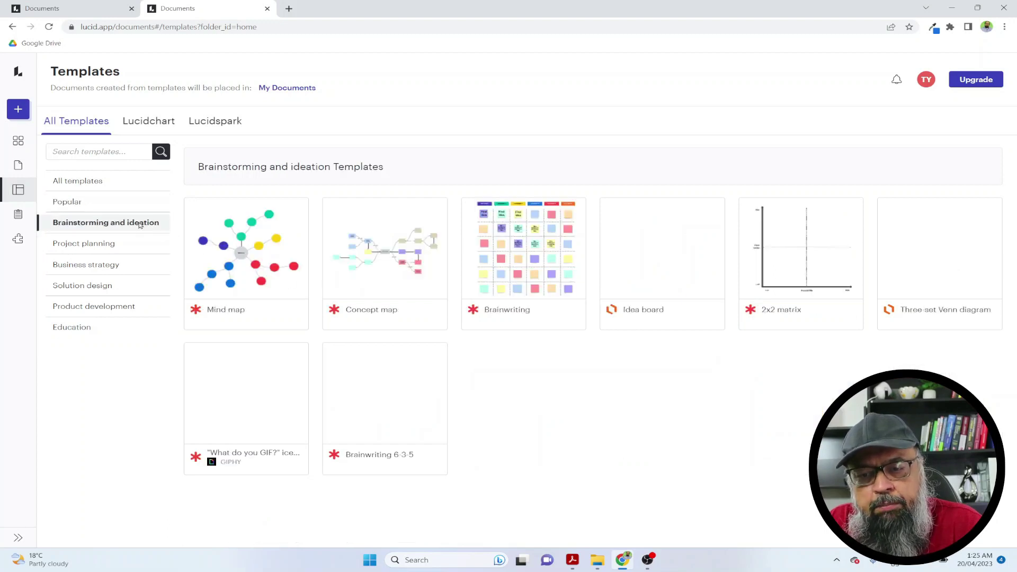
{"action": "left_click", "coordinate": [109, 244]}
{"action": "left_click", "coordinate": [118, 268]}
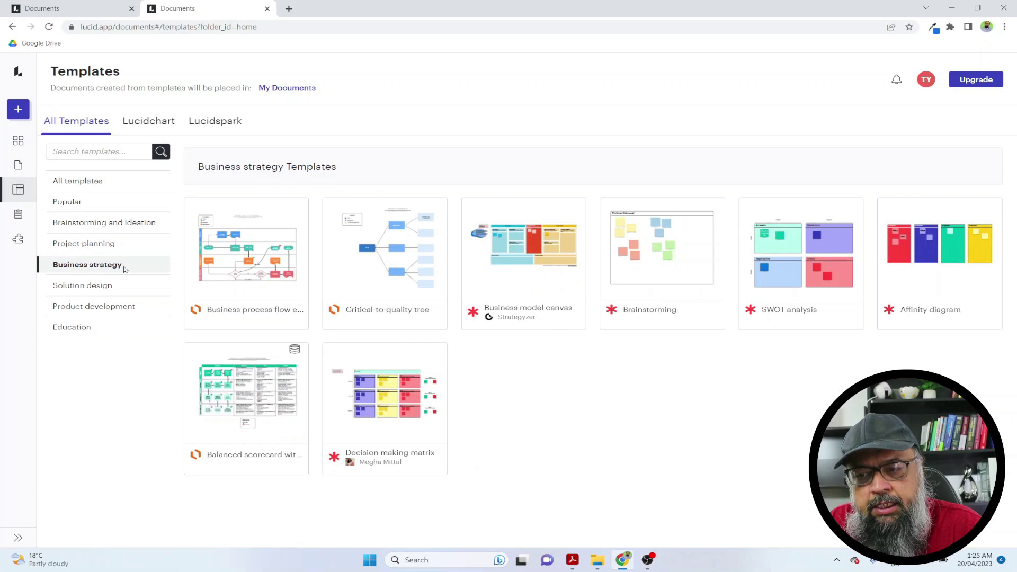
{"action": "left_click", "coordinate": [107, 289]}
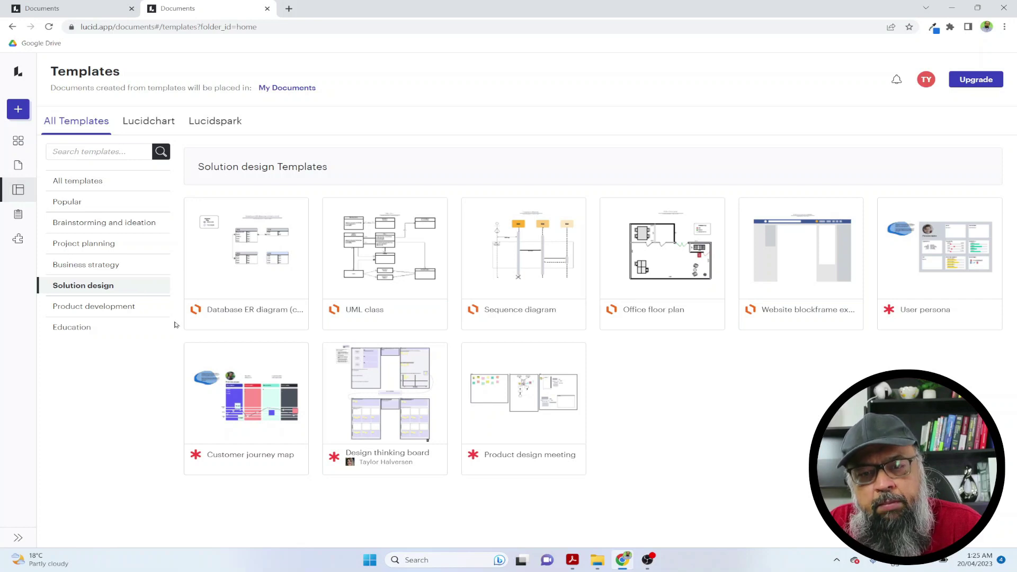
{"action": "left_click", "coordinate": [95, 307]}
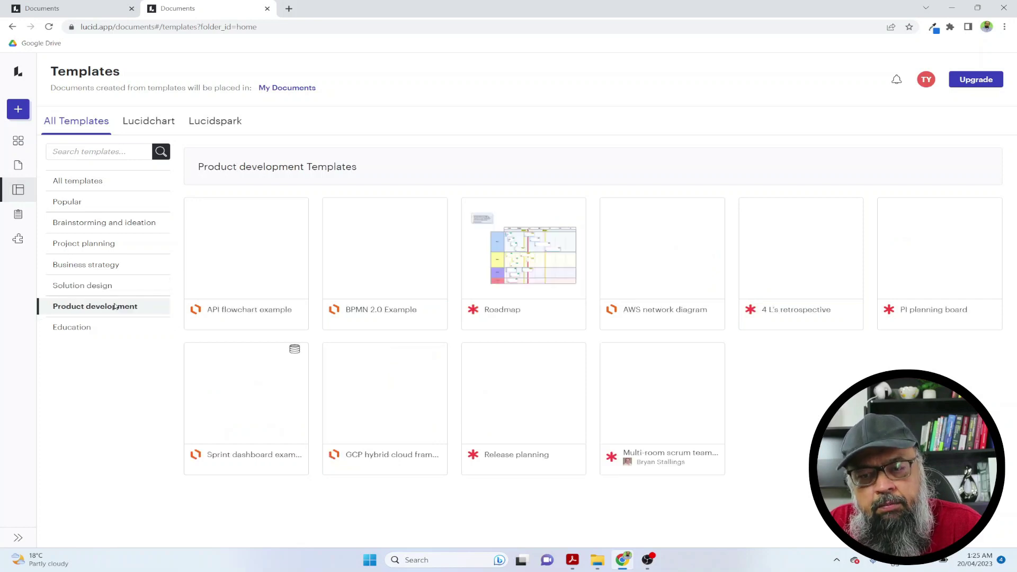
{"action": "left_click", "coordinate": [92, 336]}
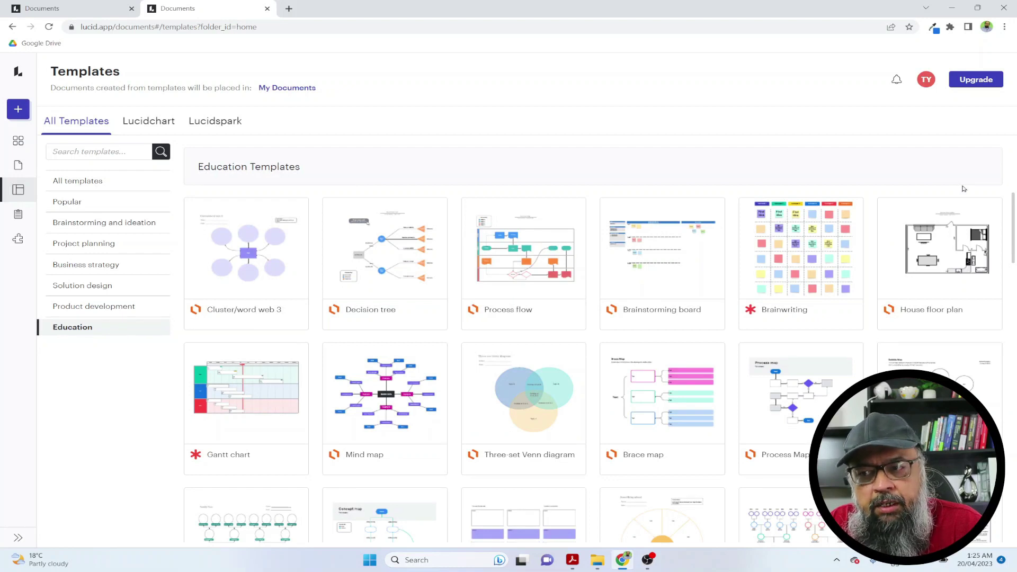
{"action": "scroll", "coordinate": [945, 238], "scroll_direction": "down", "scroll_amount": 10}
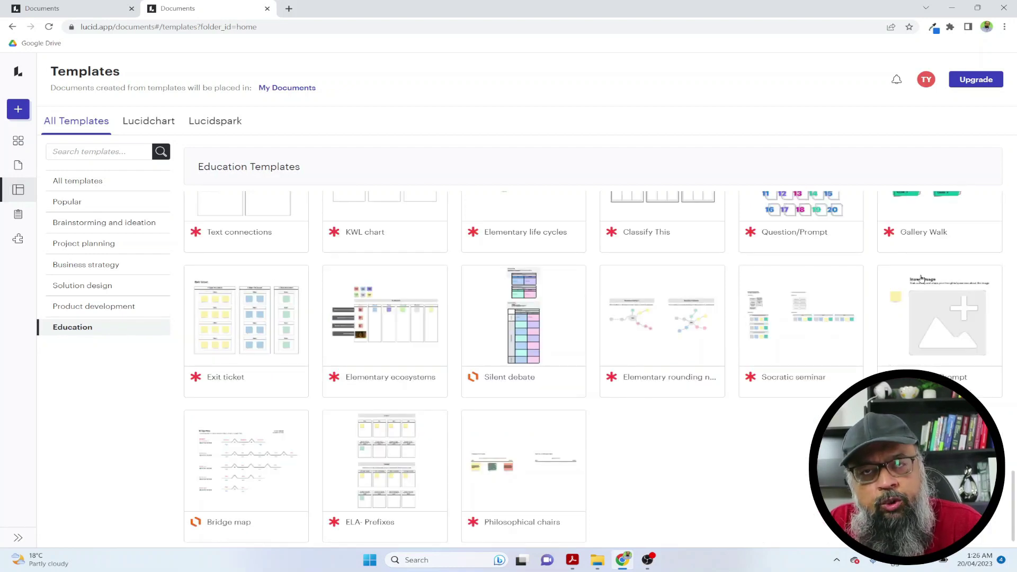
{"action": "left_click", "coordinate": [18, 73]}
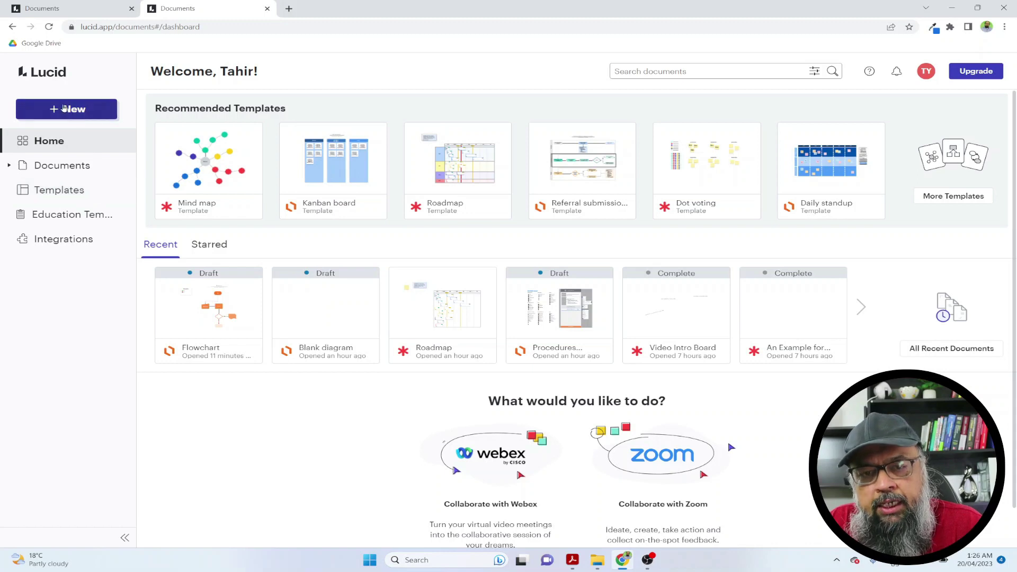
Preview the basic Flowchart template from Create from Template and start a document from it
{"action": "left_click", "coordinate": [63, 108]}
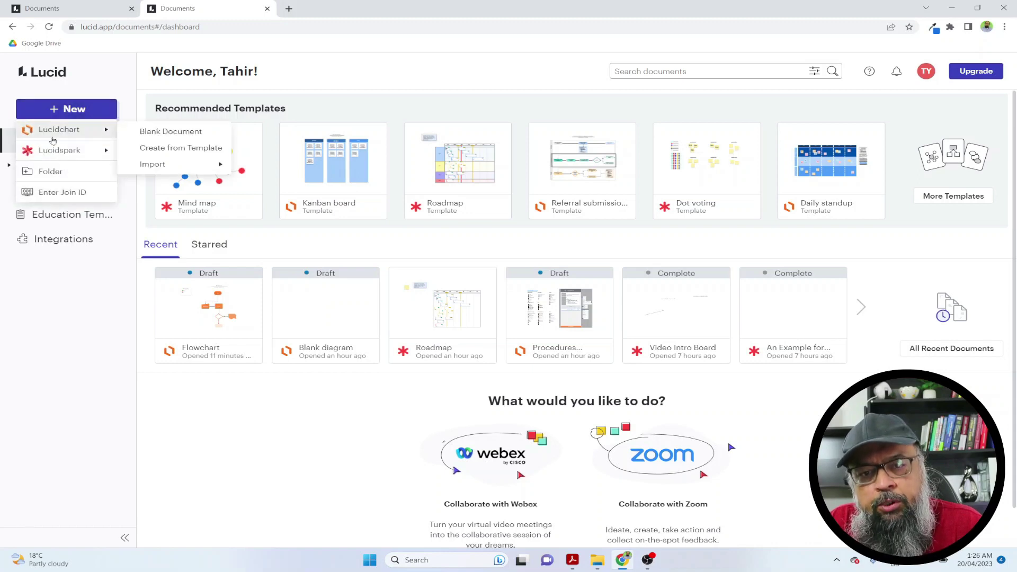
{"action": "mouse_move", "coordinate": [59, 130]}
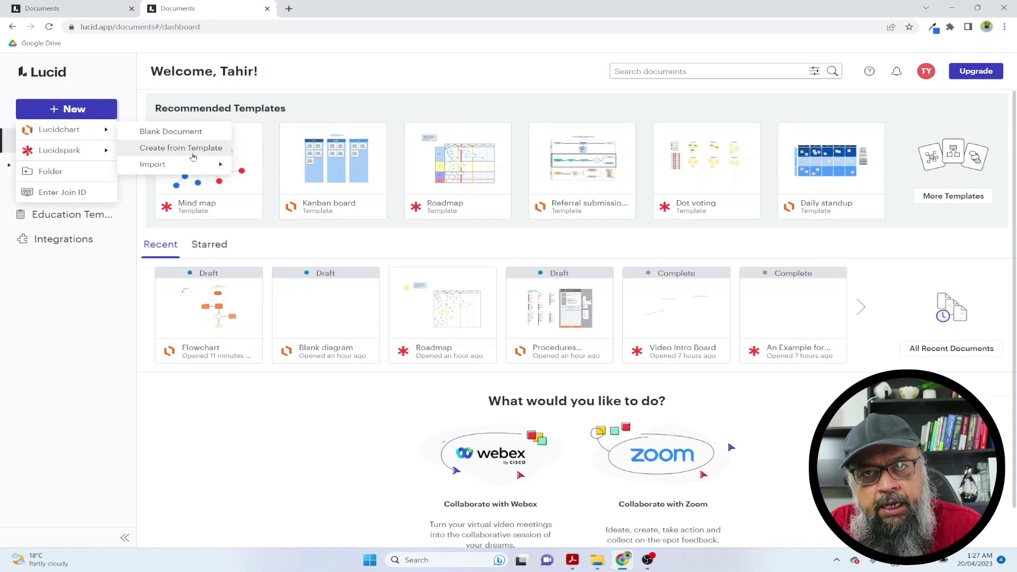
{"action": "mouse_move", "coordinate": [158, 165]}
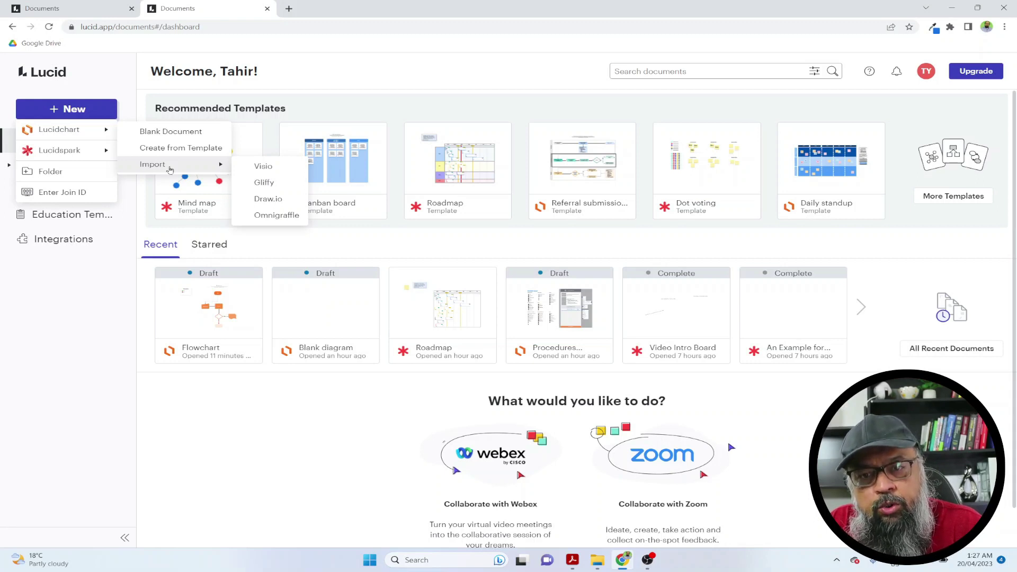
{"action": "left_click", "coordinate": [187, 149]}
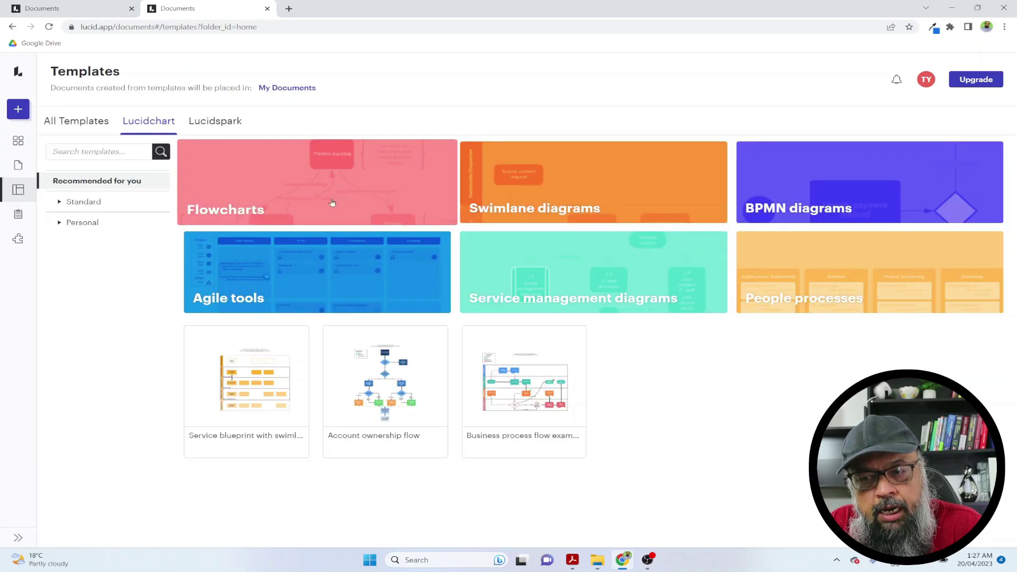
{"action": "left_click", "coordinate": [329, 199]}
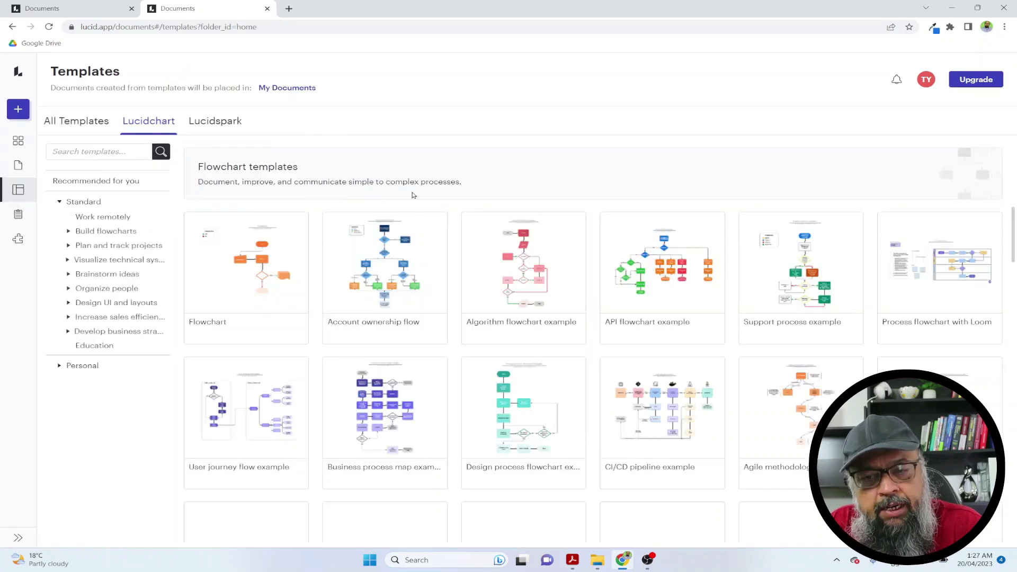
{"action": "left_click", "coordinate": [266, 260]}
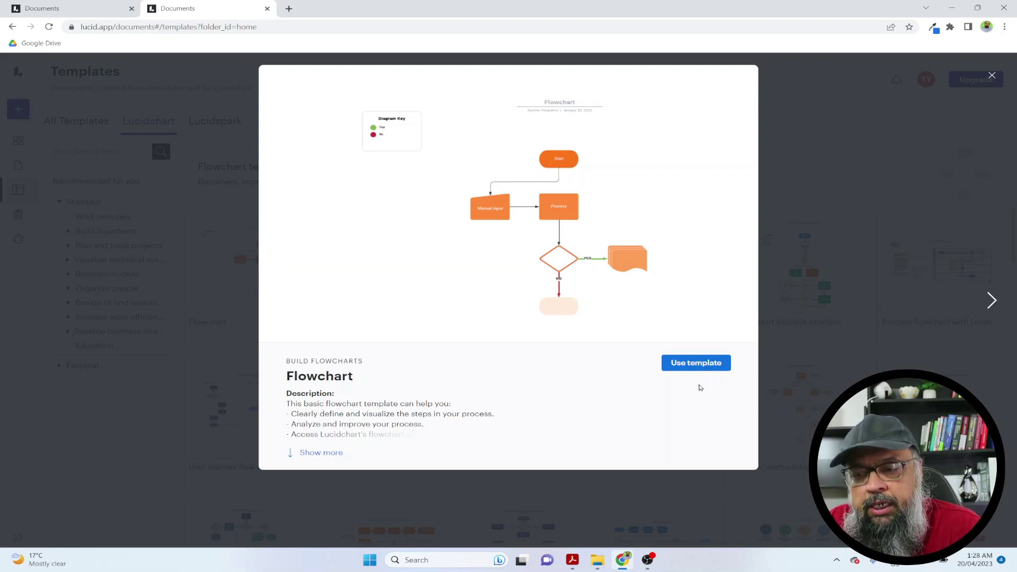
{"action": "left_click", "coordinate": [697, 363]}
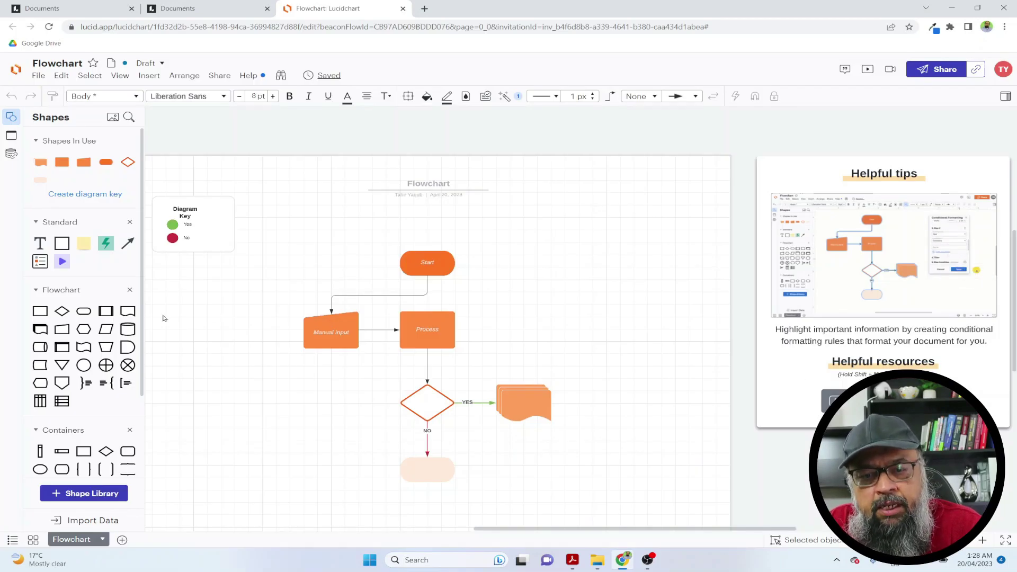
Draw a connector from the Start shape to the white Process box, then deselect it
{"action": "left_click_drag", "start_coordinate": [89, 315], "coordinate": [594, 284]}
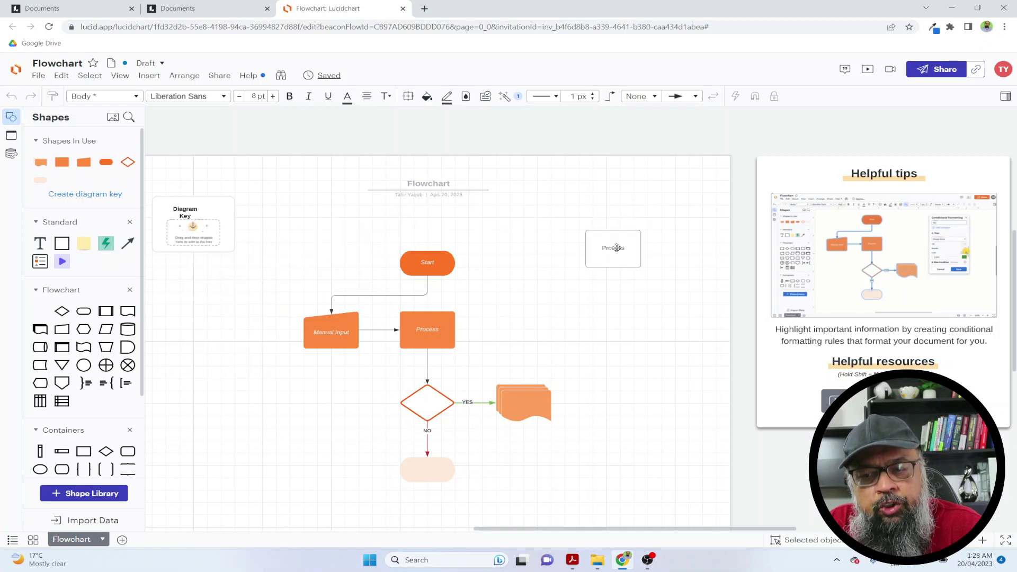
{"action": "mouse_move", "coordinate": [428, 262]}
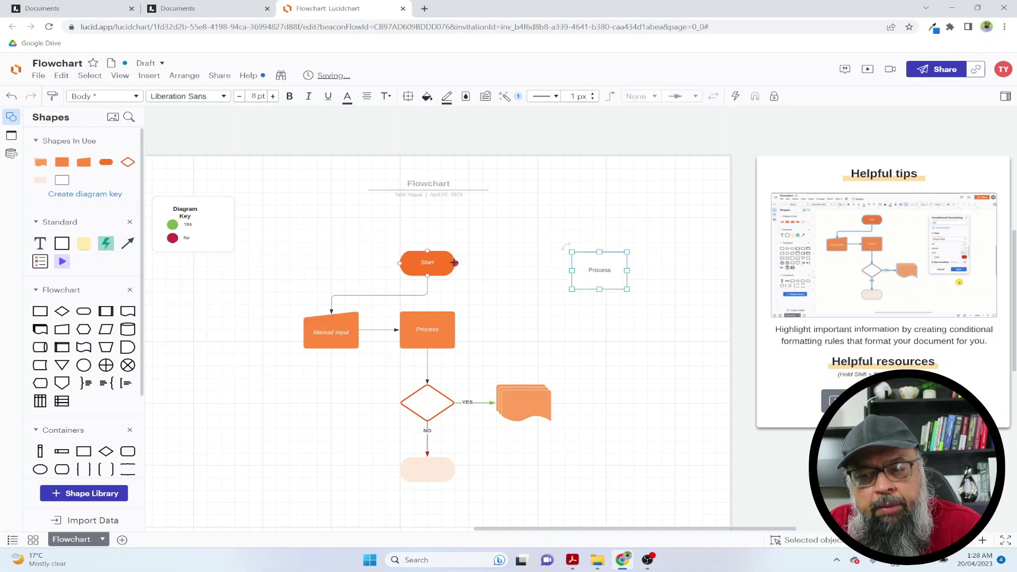
{"action": "left_click_drag", "start_coordinate": [454, 263], "coordinate": [571, 270]}
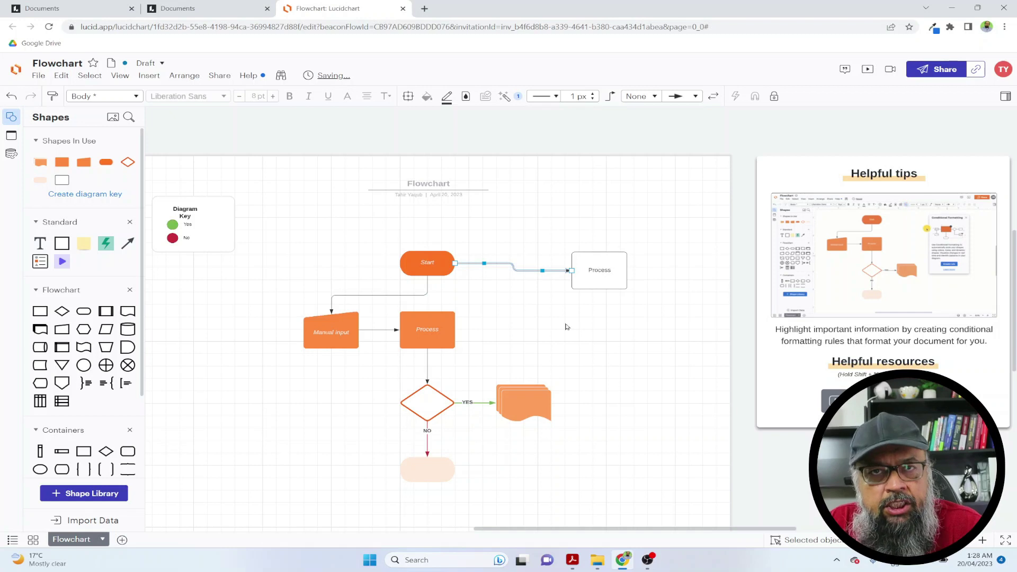
{"action": "left_click", "coordinate": [566, 326]}
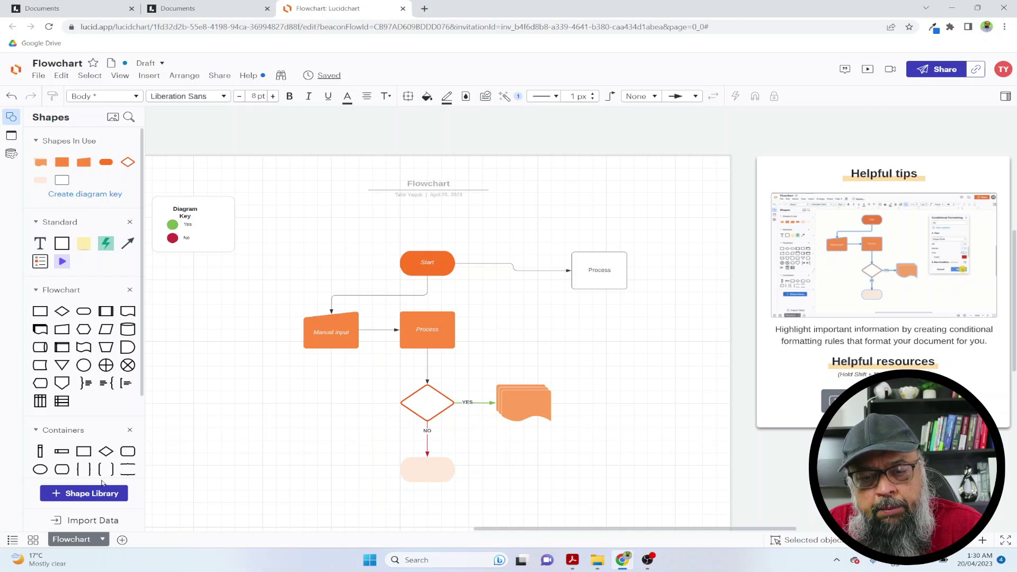
Tick Android Mockups and AWS Architecture 2017, 2019 and 2021 in the shape library picker
{"action": "left_click", "coordinate": [80, 496]}
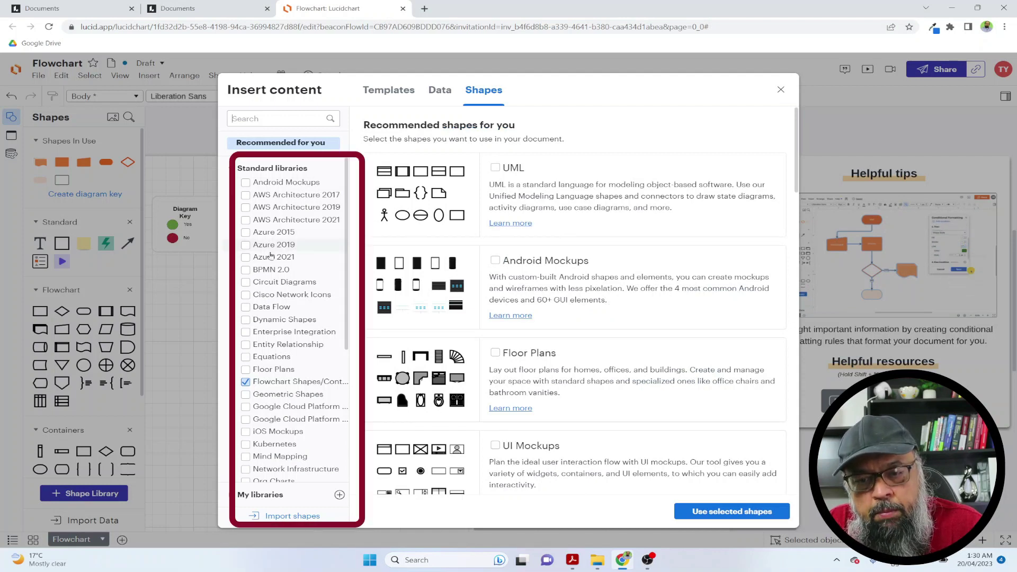
{"action": "scroll", "coordinate": [268, 320], "scroll_direction": "down", "scroll_amount": 1}
{"action": "scroll", "coordinate": [268, 321], "scroll_direction": "down", "scroll_amount": 2}
{"action": "scroll", "coordinate": [267, 322], "scroll_direction": "down", "scroll_amount": 2}
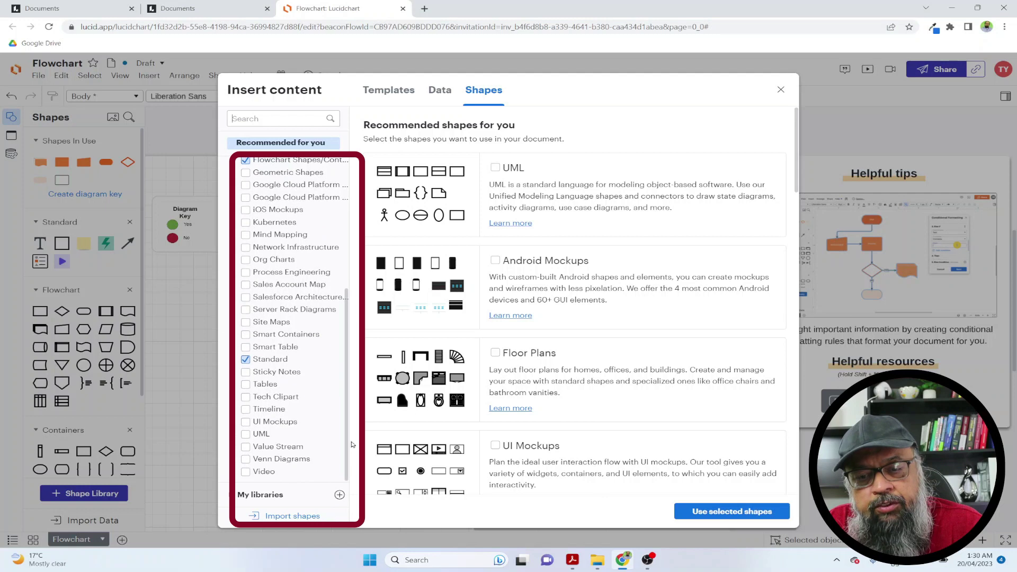
{"action": "left_click_drag", "start_coordinate": [352, 456], "coordinate": [365, 229]}
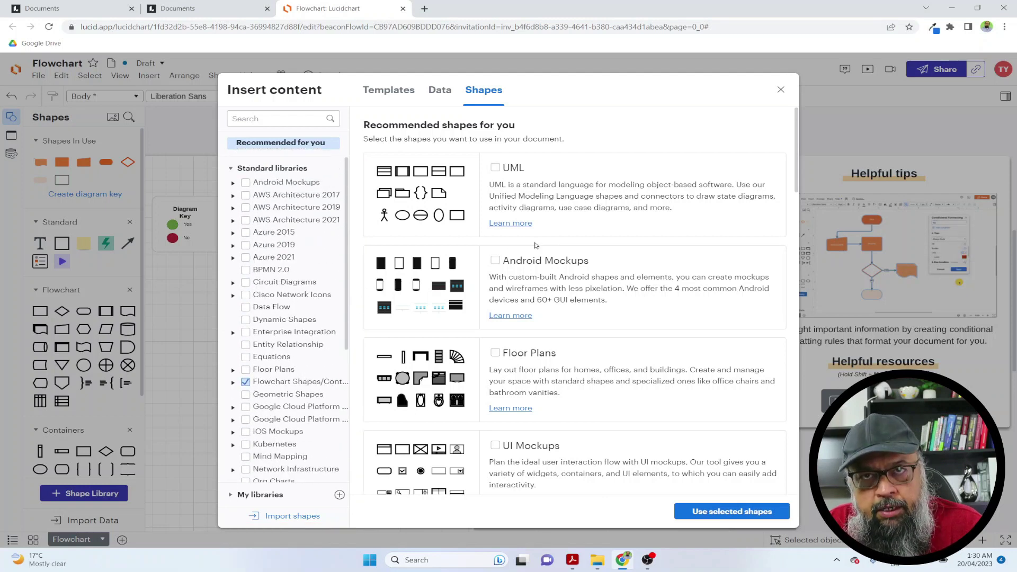
{"action": "left_click", "coordinate": [245, 183]}
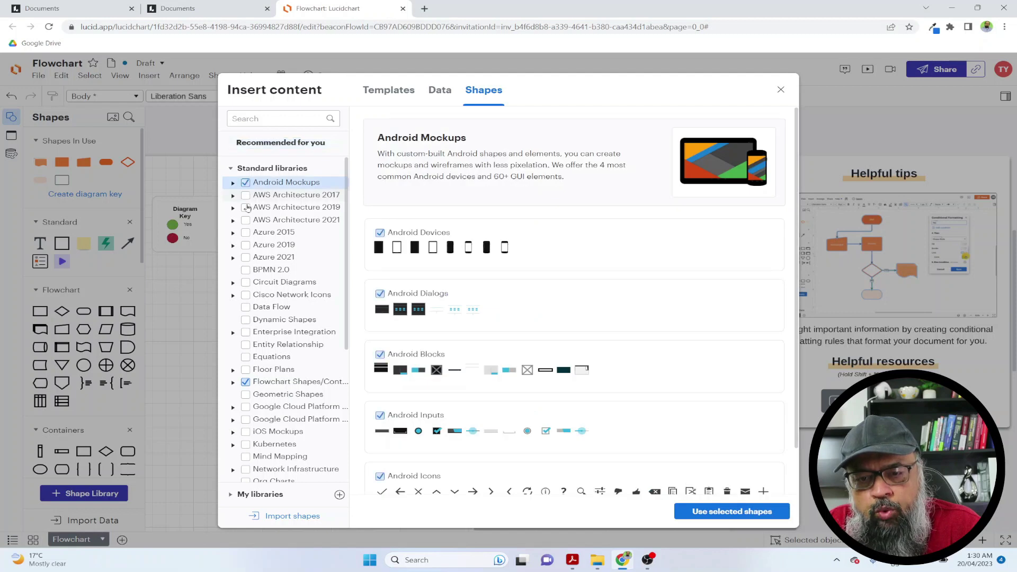
{"action": "left_click", "coordinate": [246, 195]}
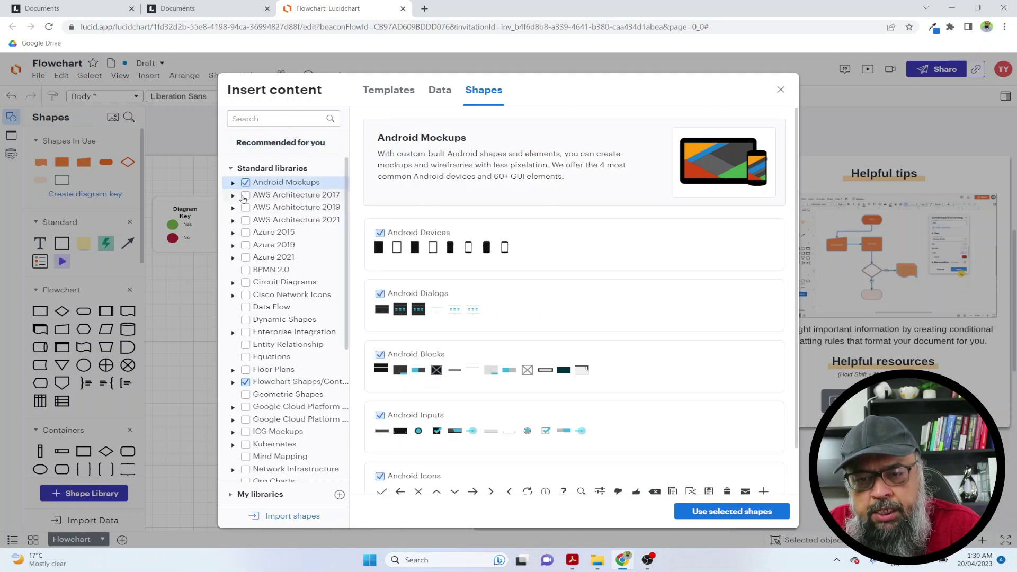
{"action": "left_click", "coordinate": [246, 207]}
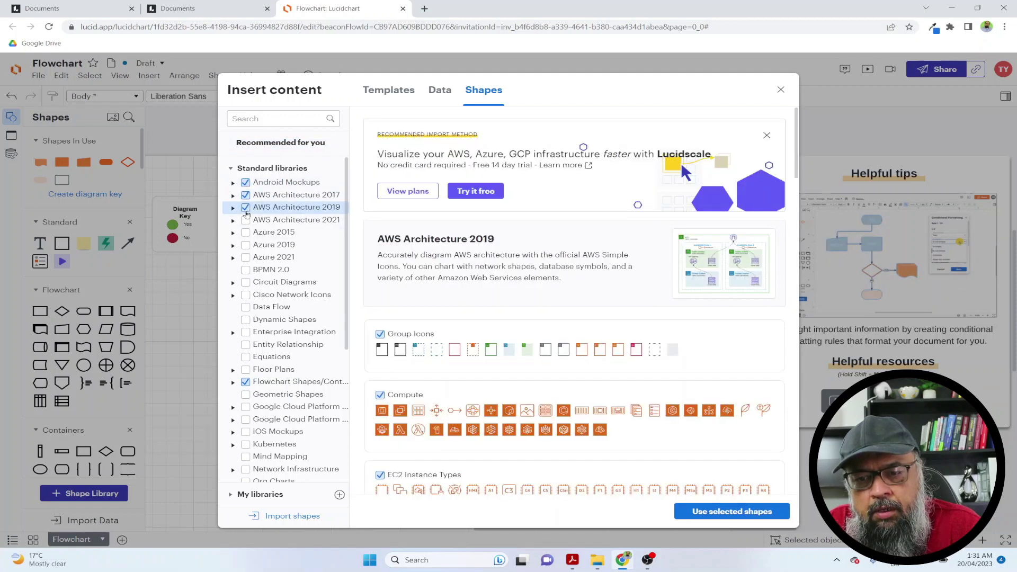
{"action": "left_click", "coordinate": [245, 220]}
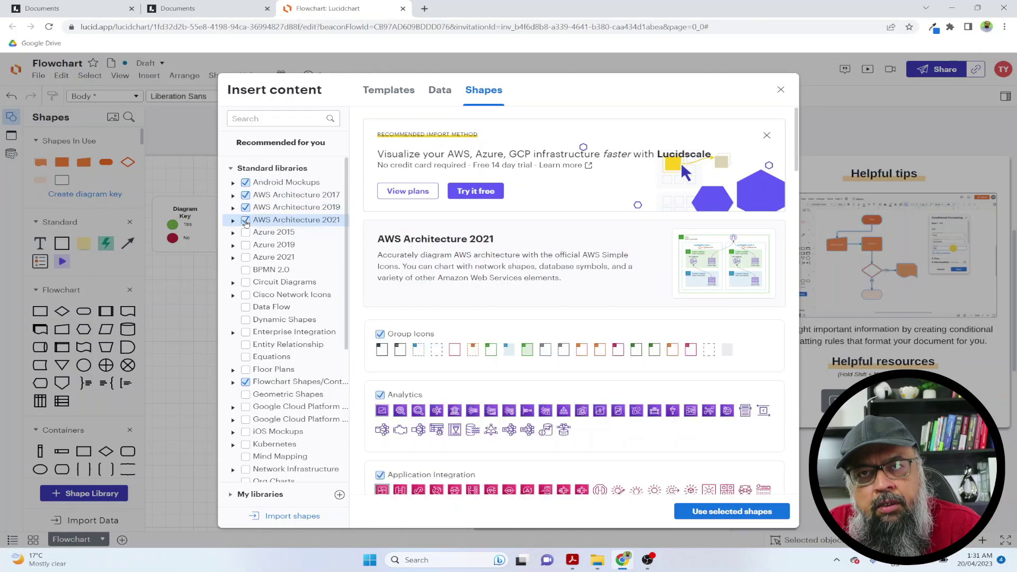
{"action": "left_click_drag", "start_coordinate": [348, 218], "coordinate": [348, 271]}
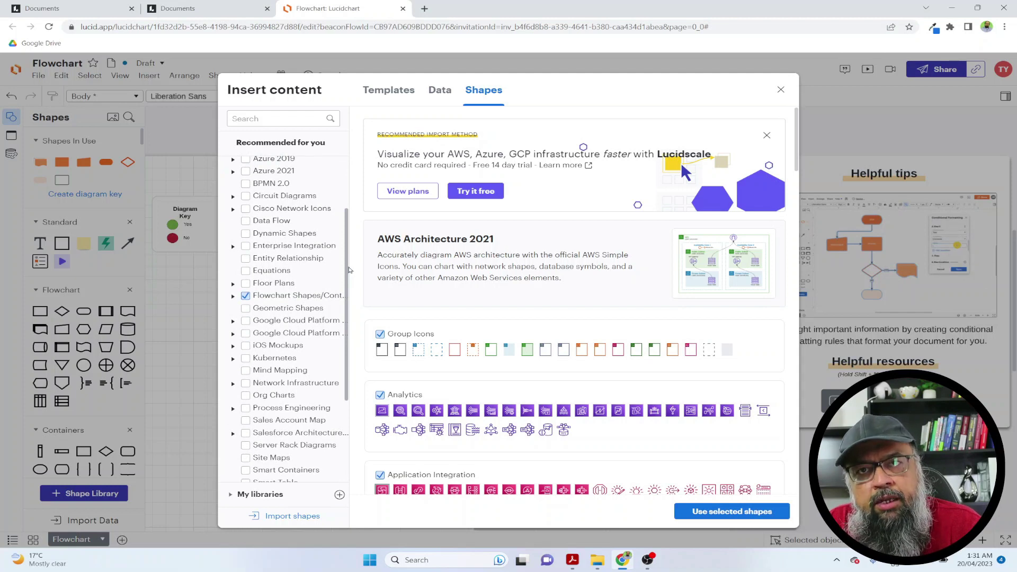
{"action": "left_click_drag", "start_coordinate": [348, 270], "coordinate": [349, 253]}
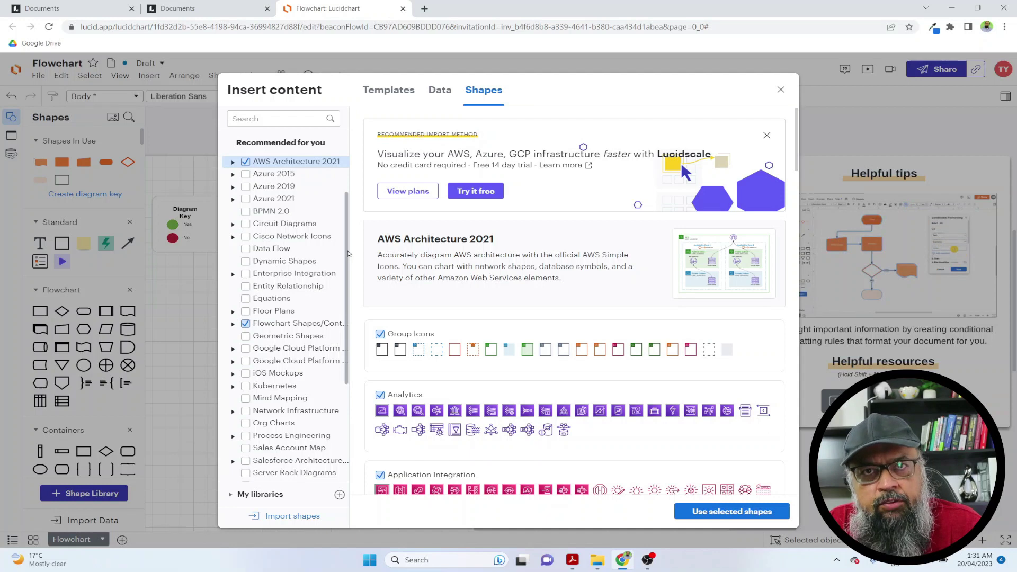
{"action": "left_click_drag", "start_coordinate": [347, 253], "coordinate": [347, 226]}
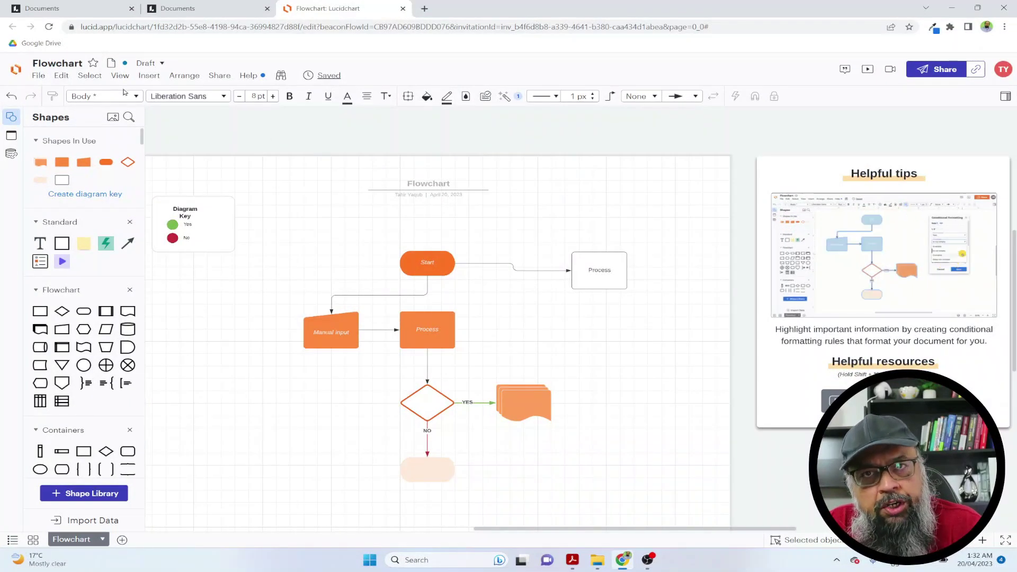
Rename the document 'AnyName' and enlarge the white Process box
{"action": "left_click", "coordinate": [68, 62]}
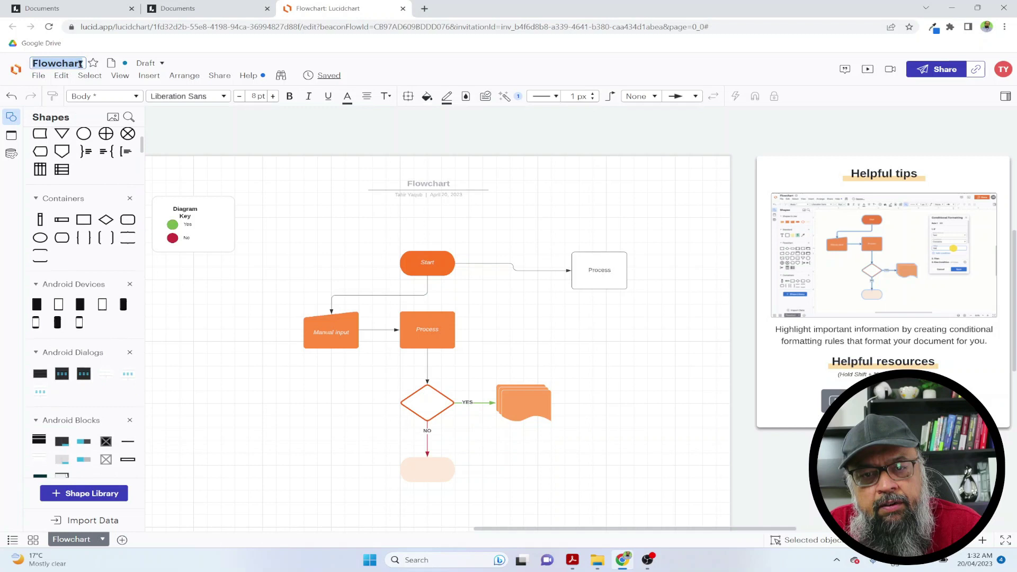
{"action": "type", "text": "AnyName"}
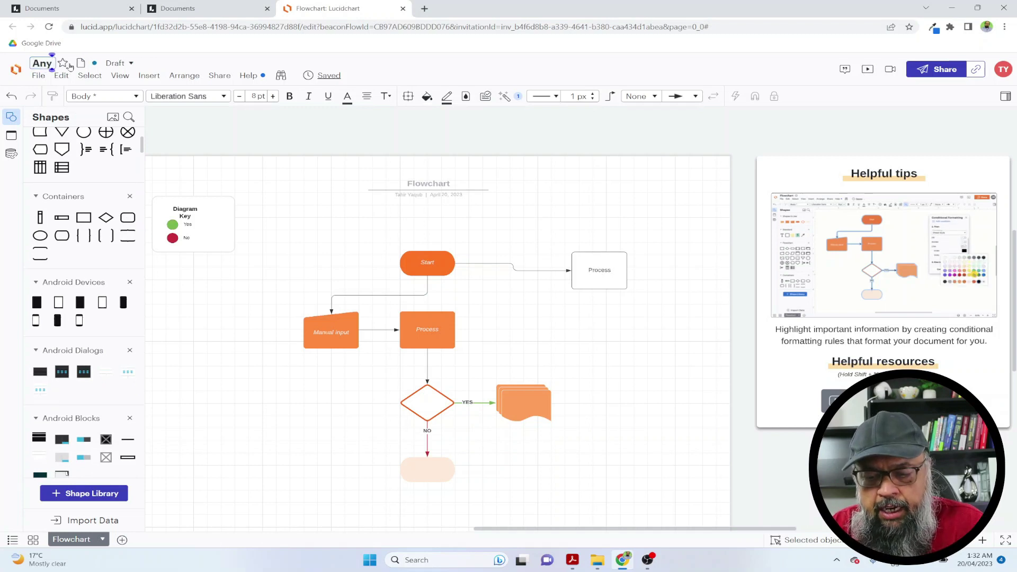
{"action": "left_click", "coordinate": [600, 270]}
{"action": "left_click_drag", "start_coordinate": [627, 252], "coordinate": [669, 225]}
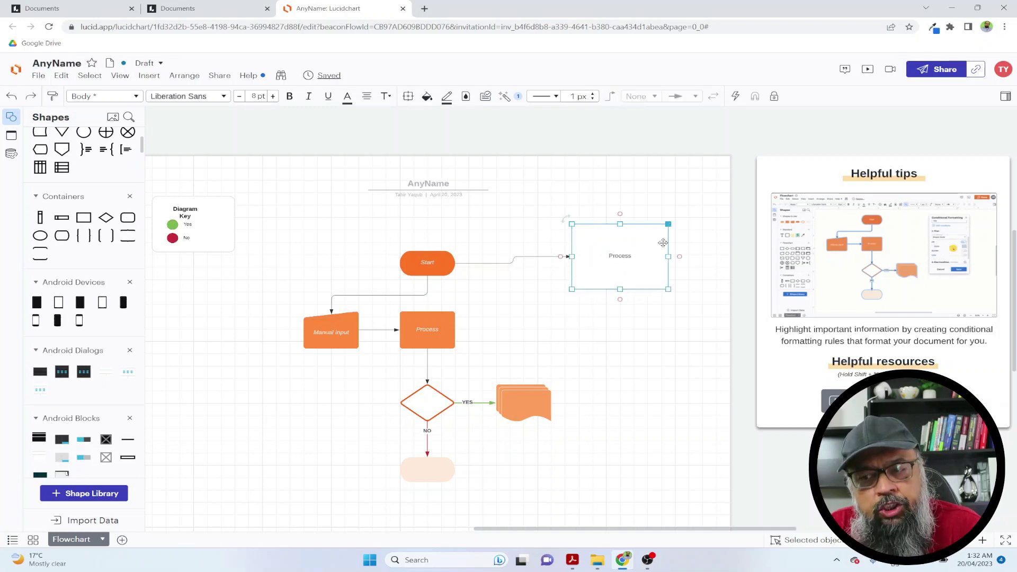
{"action": "left_click", "coordinate": [625, 255]}
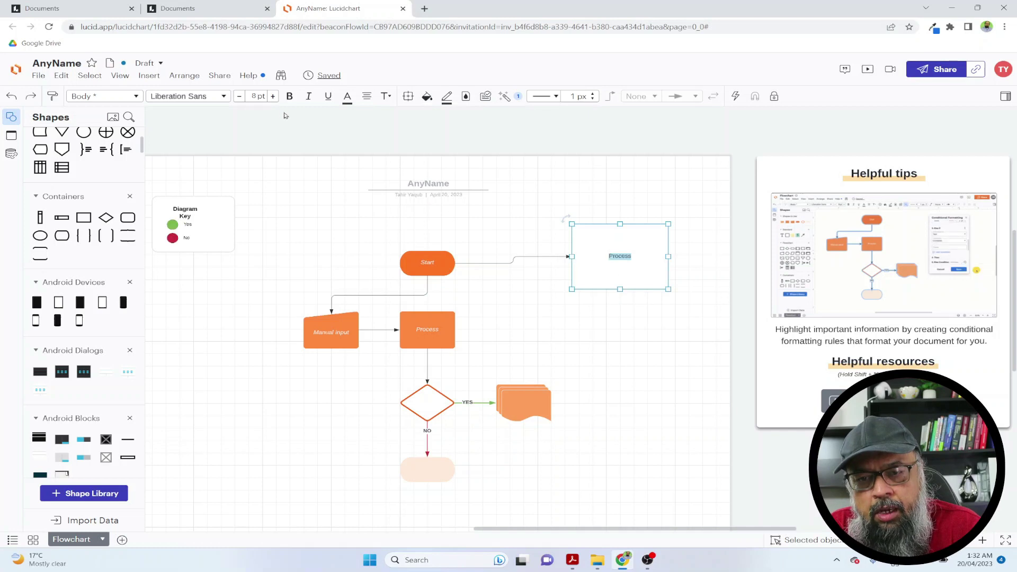
Raise the Process label's font size to 18 pt
{"action": "double_click", "coordinate": [618, 267]}
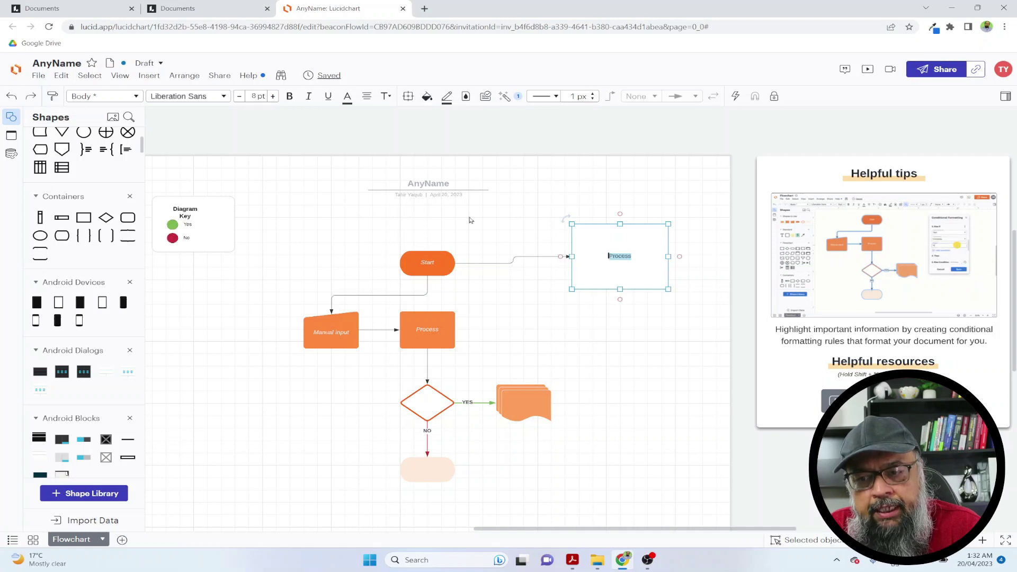
{"action": "left_click", "coordinate": [272, 96]}
{"action": "left_click", "coordinate": [271, 97]}
{"action": "left_click", "coordinate": [272, 97]}
{"action": "left_click", "coordinate": [272, 96]}
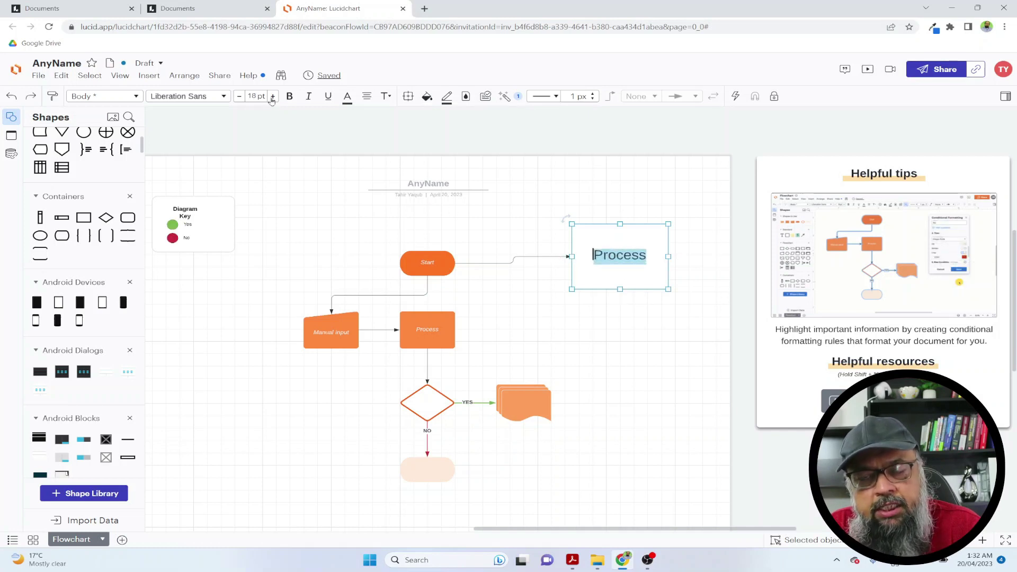
{"action": "left_click", "coordinate": [556, 274]}
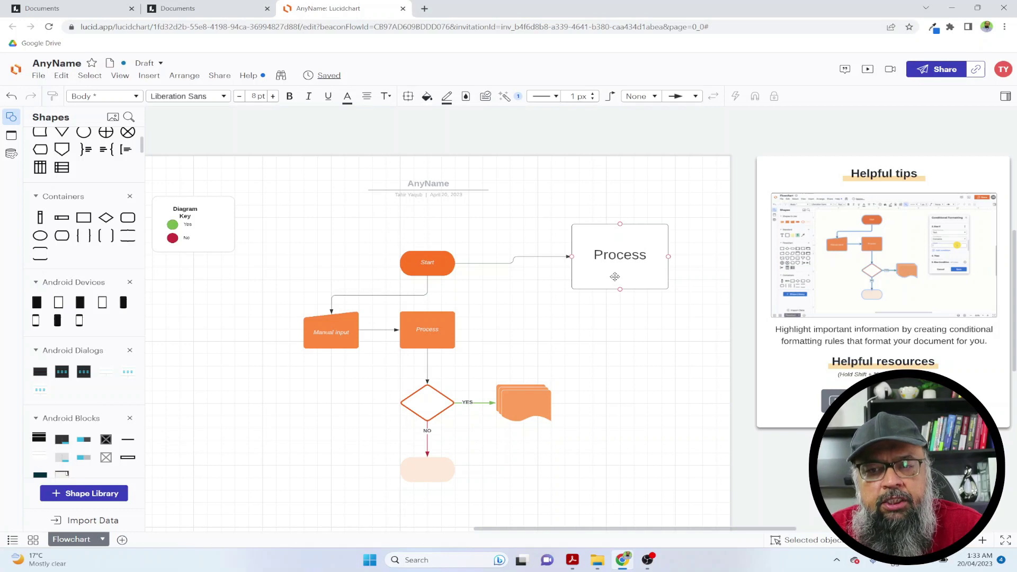
Save the document and download it as AnyName.pdf to the Desktop
{"action": "left_click", "coordinate": [37, 75]}
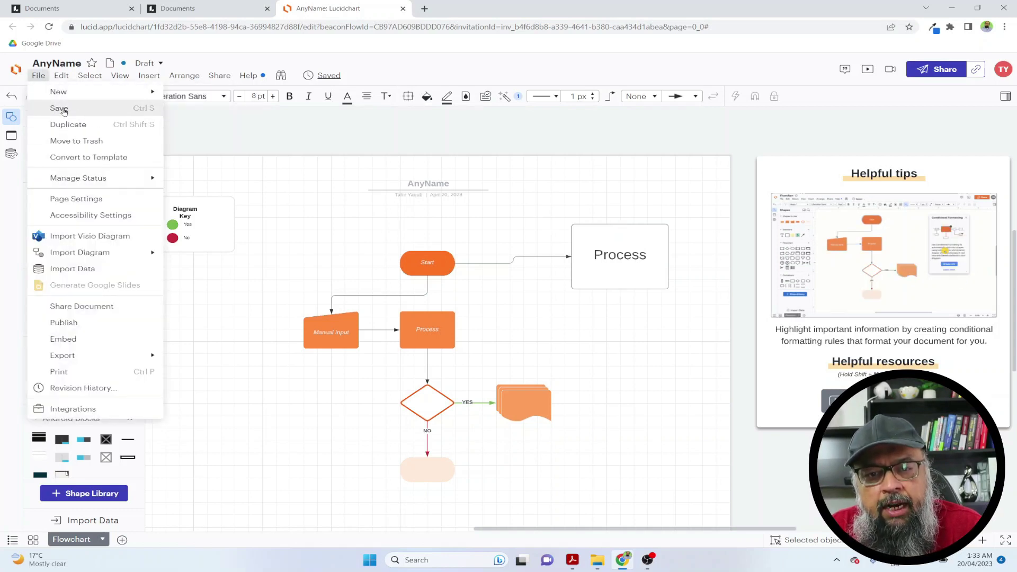
{"action": "left_click", "coordinate": [64, 110]}
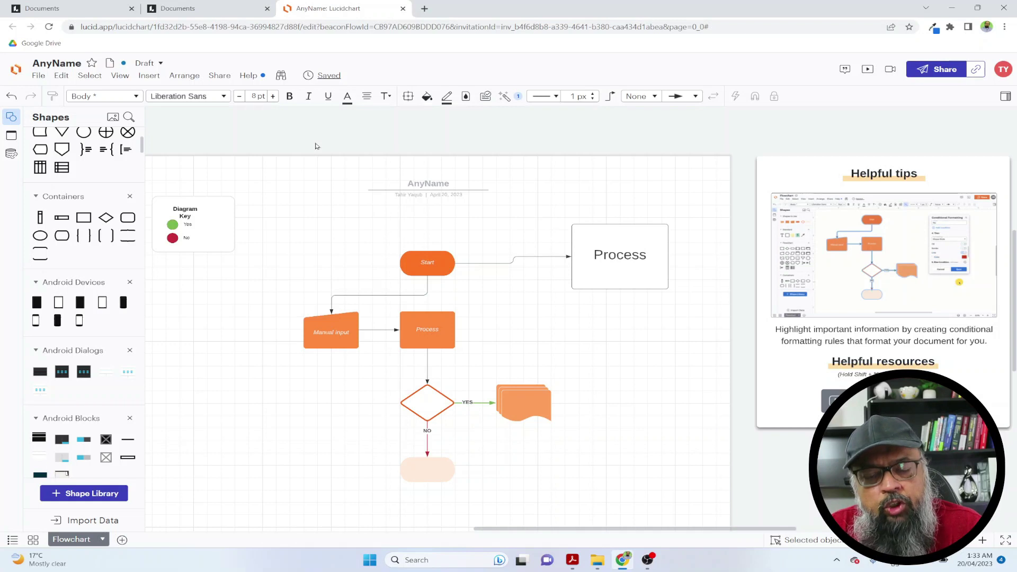
{"action": "left_click", "coordinate": [39, 76]}
{"action": "left_click", "coordinate": [180, 378]}
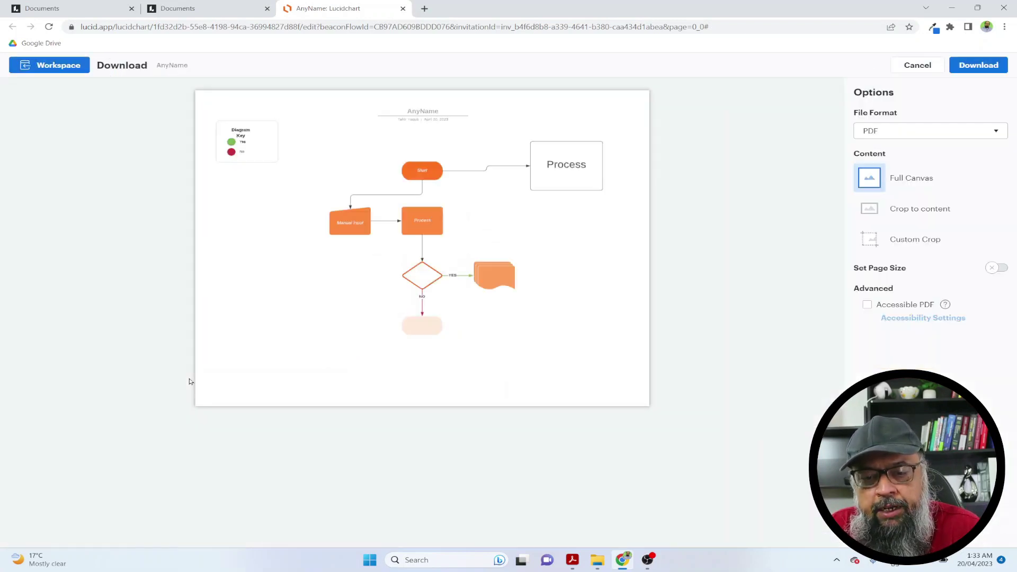
{"action": "left_click", "coordinate": [978, 65]}
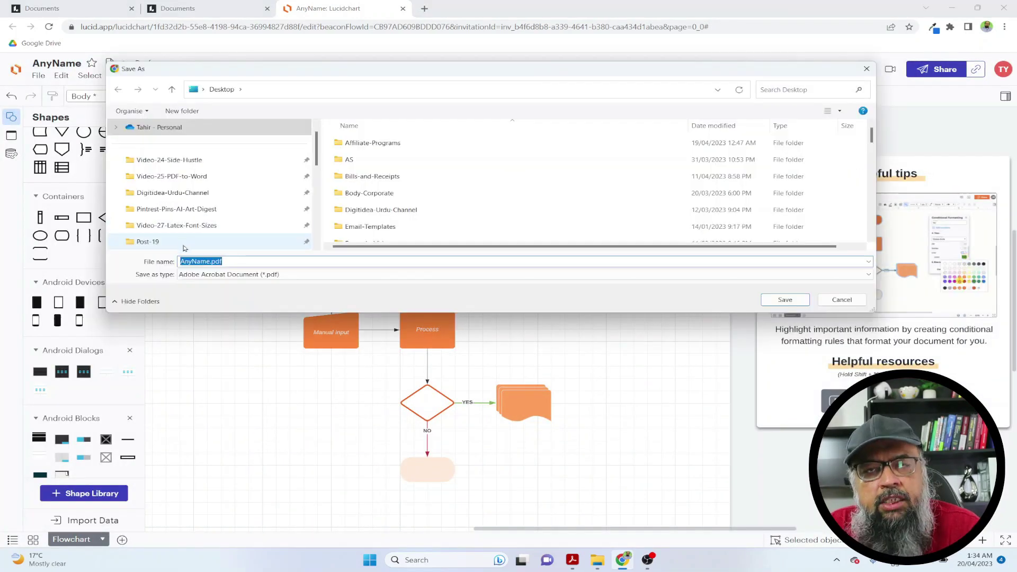
{"action": "left_click", "coordinate": [784, 300]}
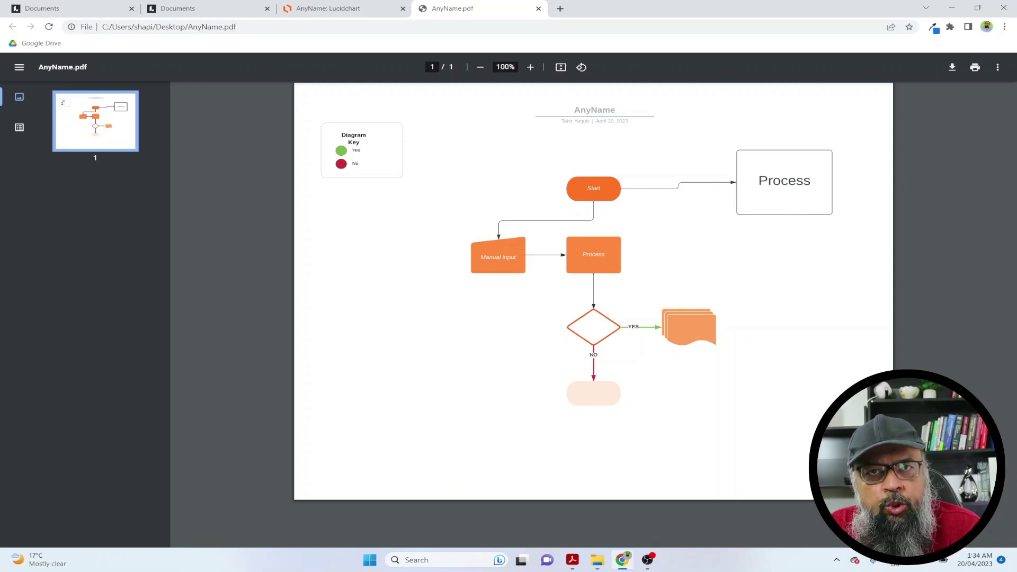
Return to the Lucidchart tab and apply View > Zoom to Page
{"action": "key", "text": "ctrl+shift+Tab"}
{"action": "scroll", "coordinate": [581, 215], "scroll_direction": "up", "scroll_amount": 5}
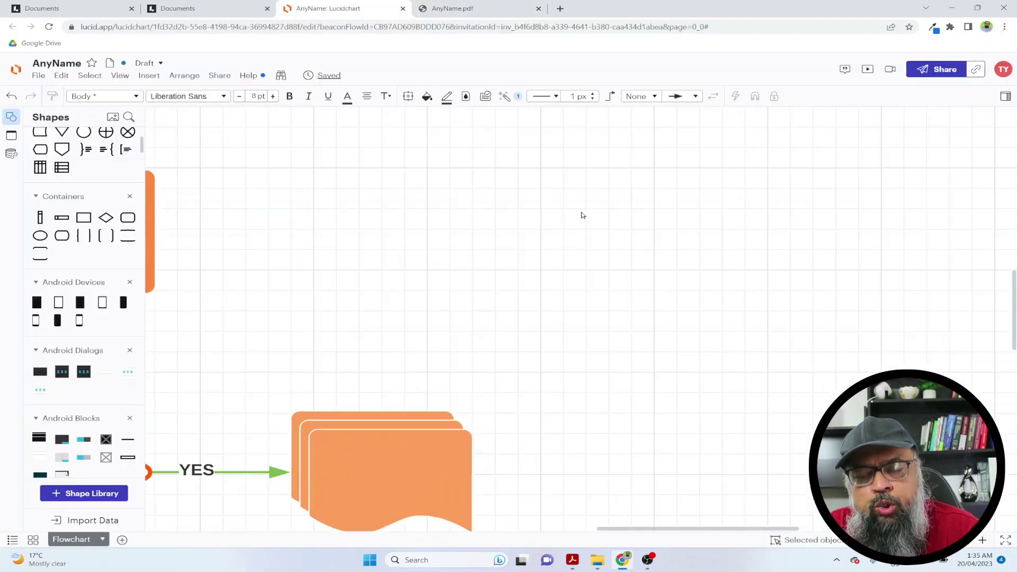
{"action": "scroll", "coordinate": [581, 215], "scroll_direction": "down", "scroll_amount": 5}
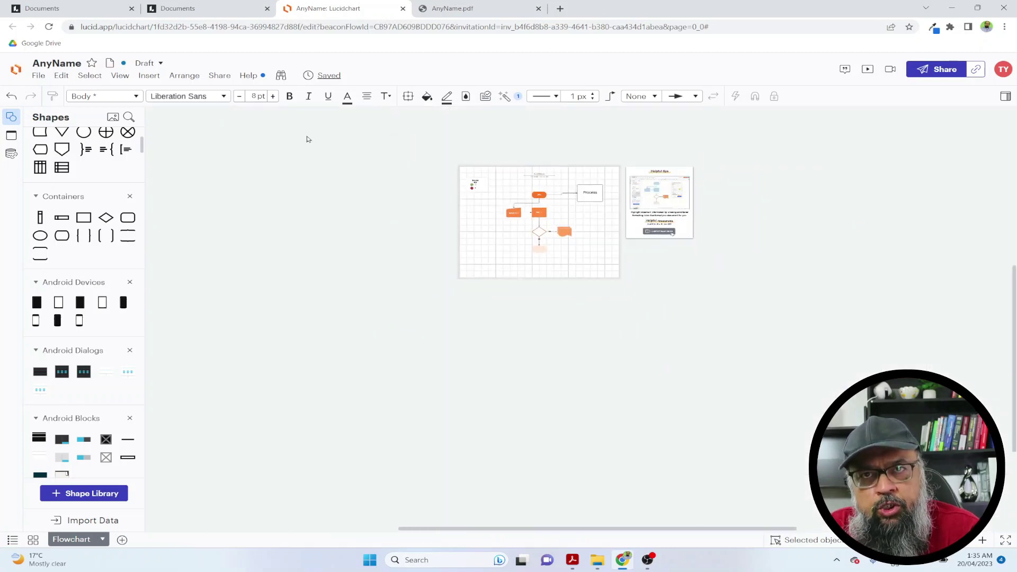
{"action": "left_click", "coordinate": [120, 76]}
{"action": "left_click", "coordinate": [154, 158]}
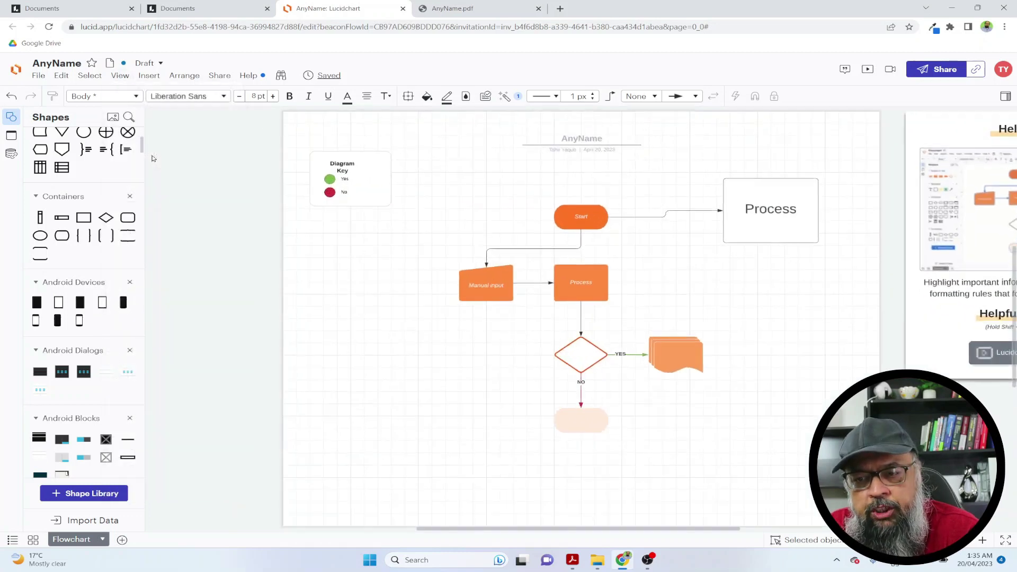
{"action": "scroll", "coordinate": [714, 362], "scroll_direction": "right", "scroll_amount": 3}
{"action": "scroll", "coordinate": [715, 362], "scroll_direction": "right", "scroll_amount": 3}
{"action": "mouse_move", "coordinate": [763, 529]}
{"action": "left_mouse_down"}
{"action": "mouse_move", "coordinate": [647, 545]}
{"action": "mouse_move", "coordinate": [656, 540]}
{"action": "left_mouse_up"}
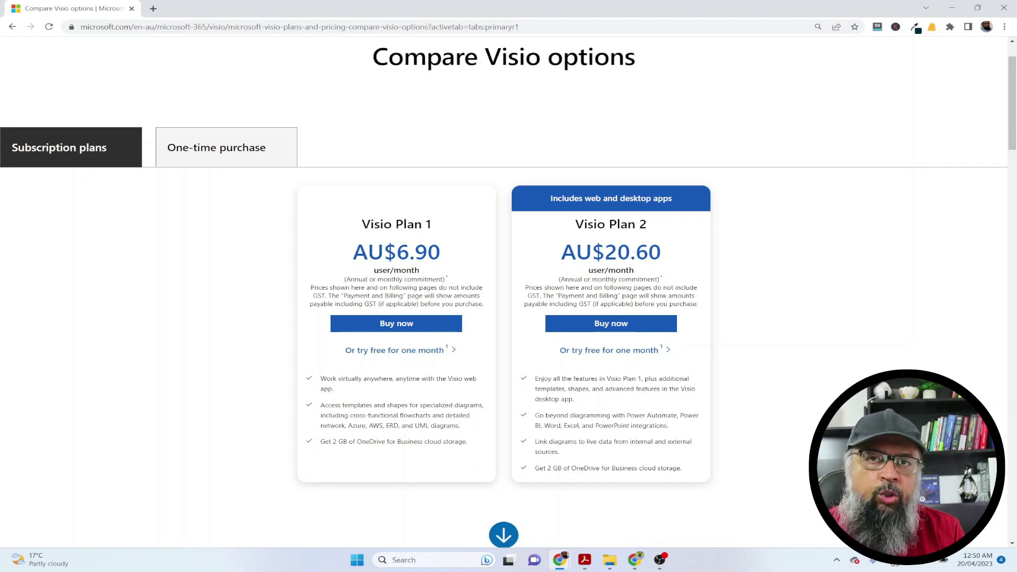
Expand User experience and features, then switch to Visio's One-time purchase tab
{"action": "left_click", "coordinate": [1010, 178]}
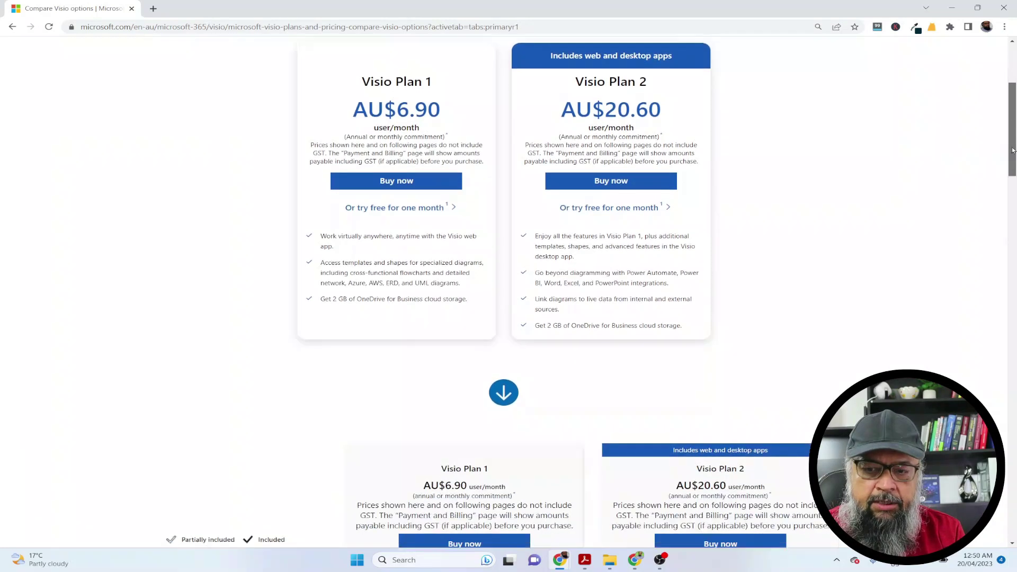
{"action": "left_click_drag", "start_coordinate": [1009, 197], "coordinate": [1007, 237]}
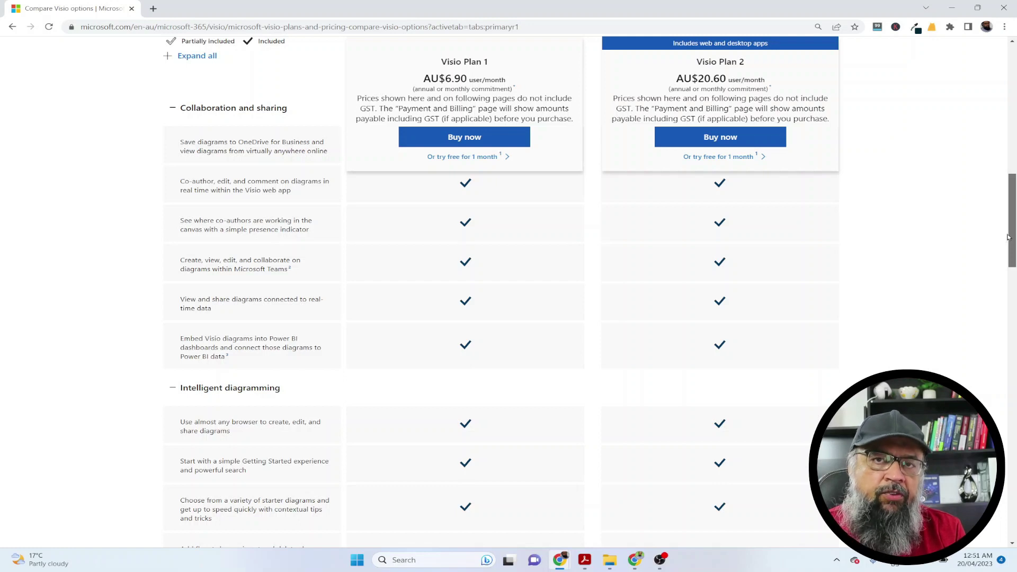
{"action": "left_click_drag", "start_coordinate": [1007, 237], "coordinate": [1006, 391]}
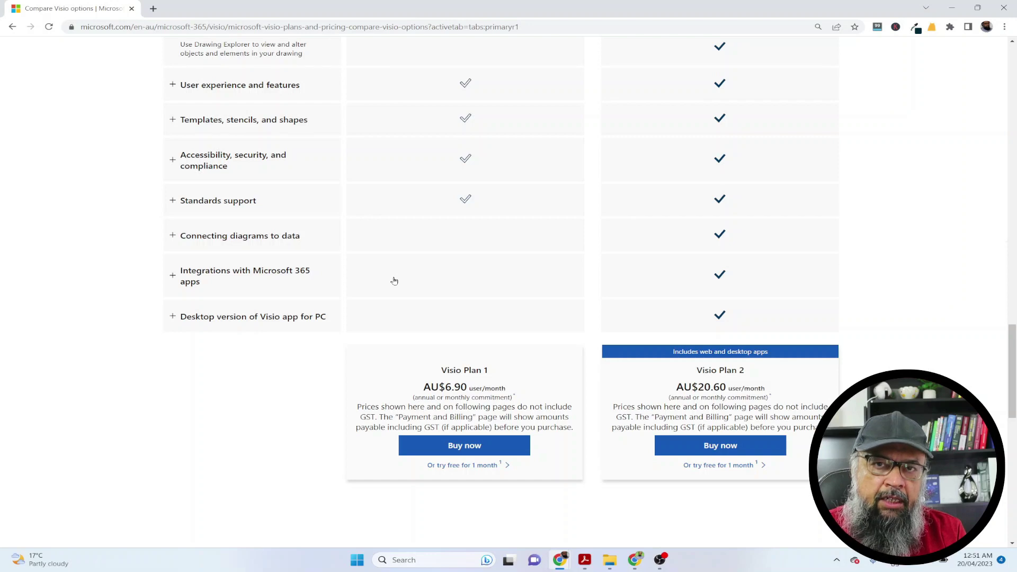
{"action": "left_click_drag", "start_coordinate": [1011, 370], "coordinate": [1011, 346]}
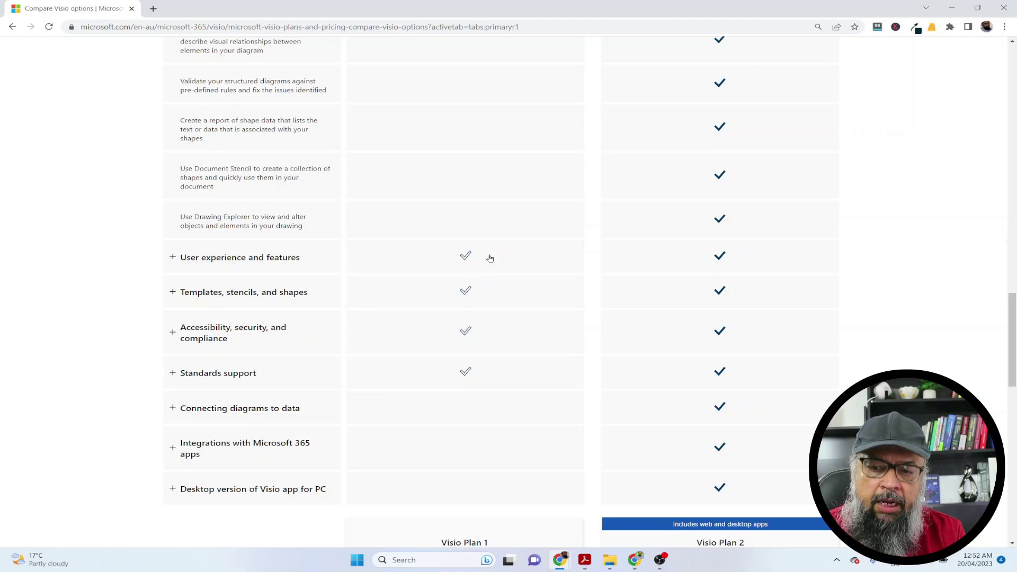
{"action": "left_click", "coordinate": [488, 256]}
{"action": "scroll", "coordinate": [474, 267], "scroll_direction": "up", "scroll_amount": 5}
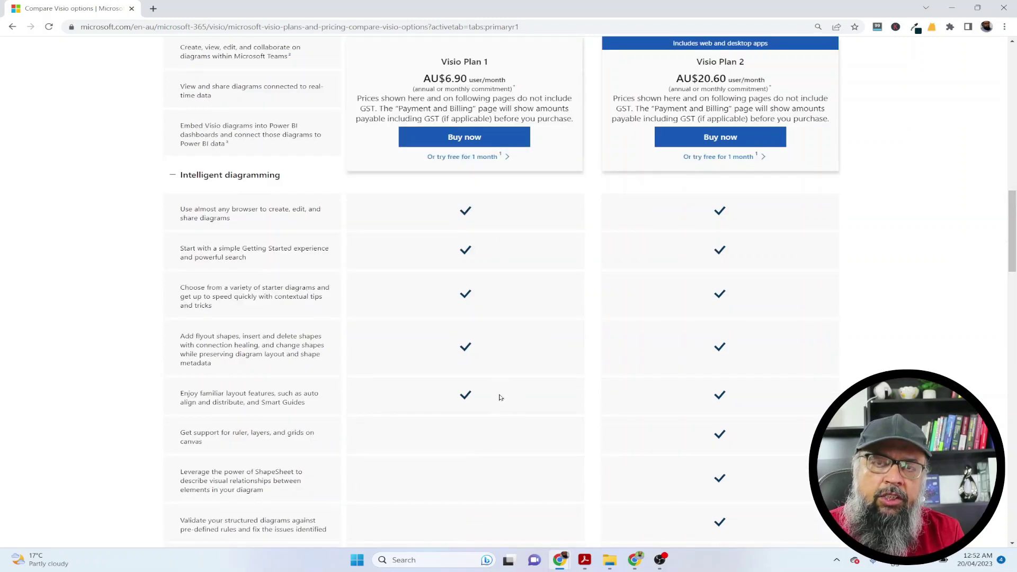
{"action": "scroll", "coordinate": [207, 234], "scroll_direction": "down", "scroll_amount": 3}
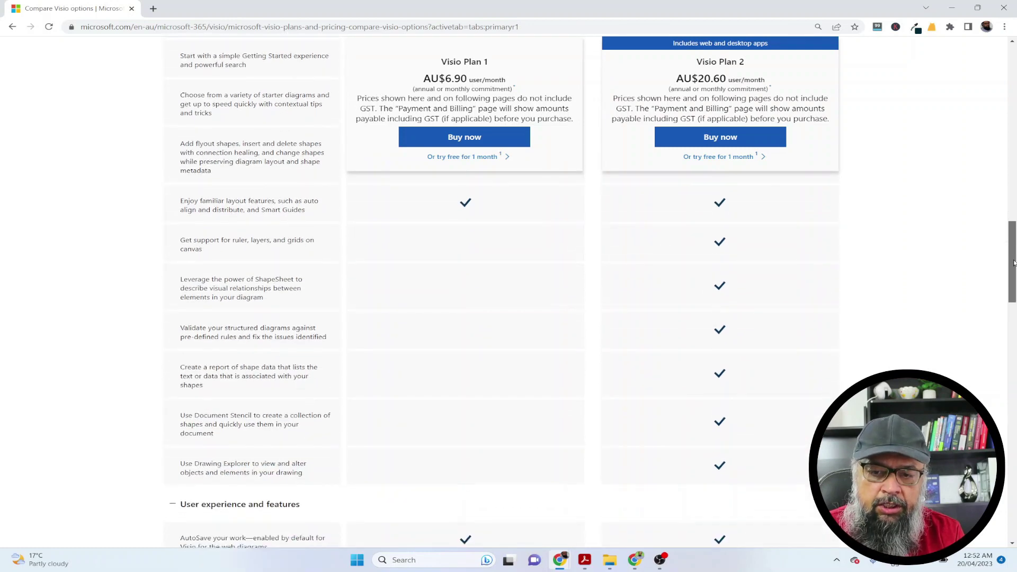
{"action": "scroll", "coordinate": [207, 233], "scroll_direction": "up", "scroll_amount": 10}
{"action": "left_click", "coordinate": [222, 216]}
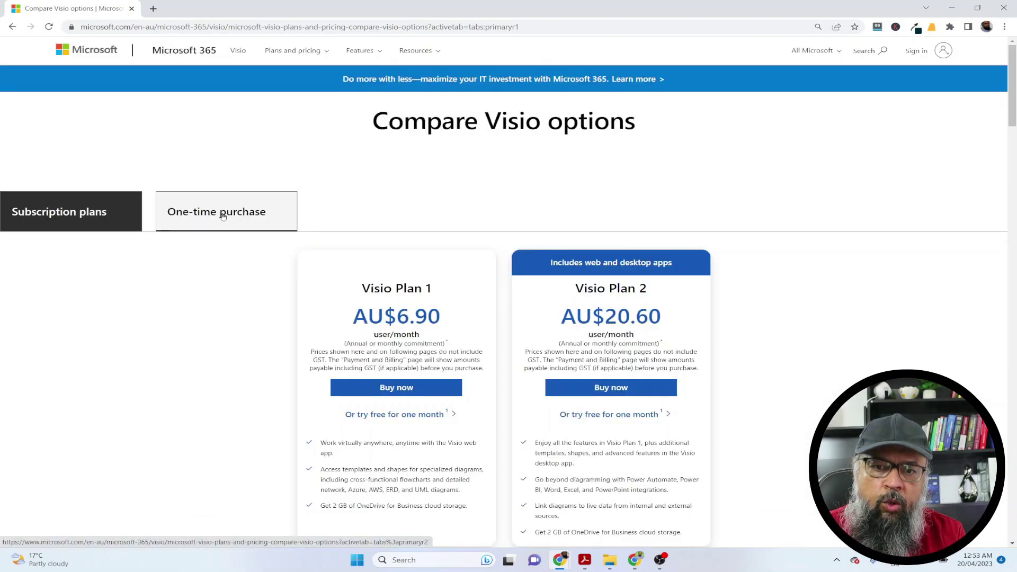
{"action": "left_click", "coordinate": [223, 215]}
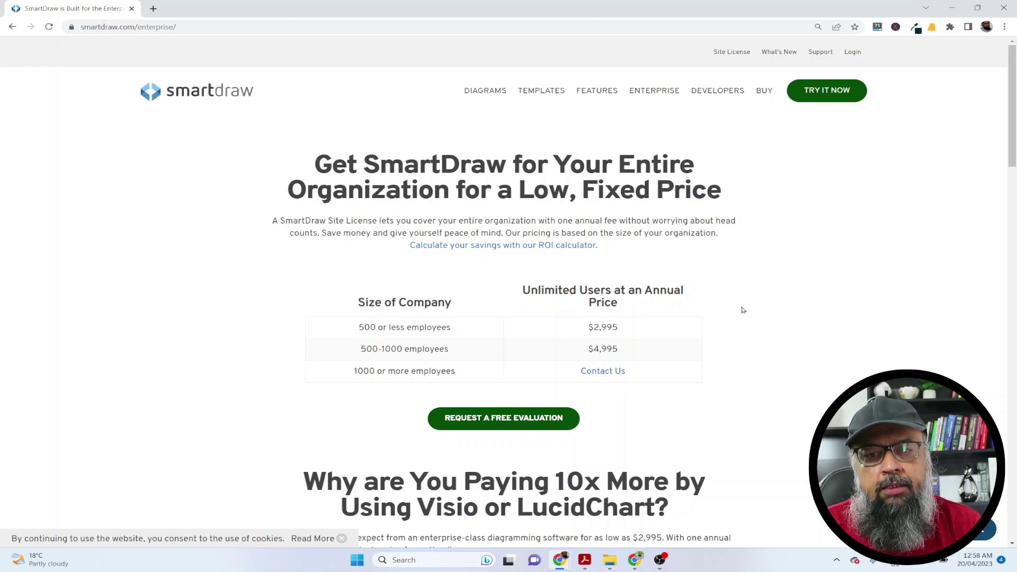
{"action": "scroll", "coordinate": [929, 196], "scroll_direction": "down", "scroll_amount": 2}
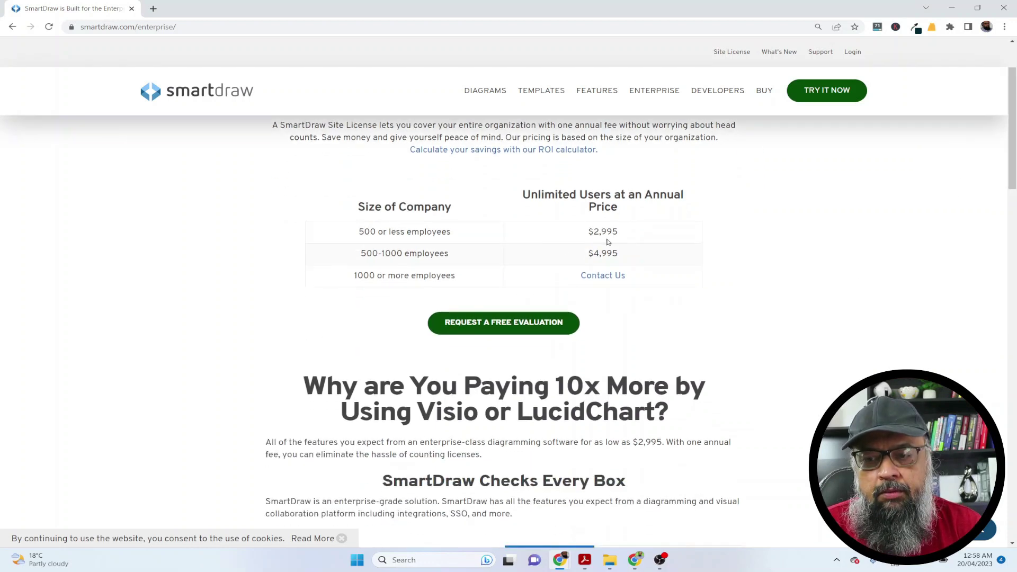
{"action": "left_click_drag", "start_coordinate": [1013, 163], "coordinate": [1013, 246]}
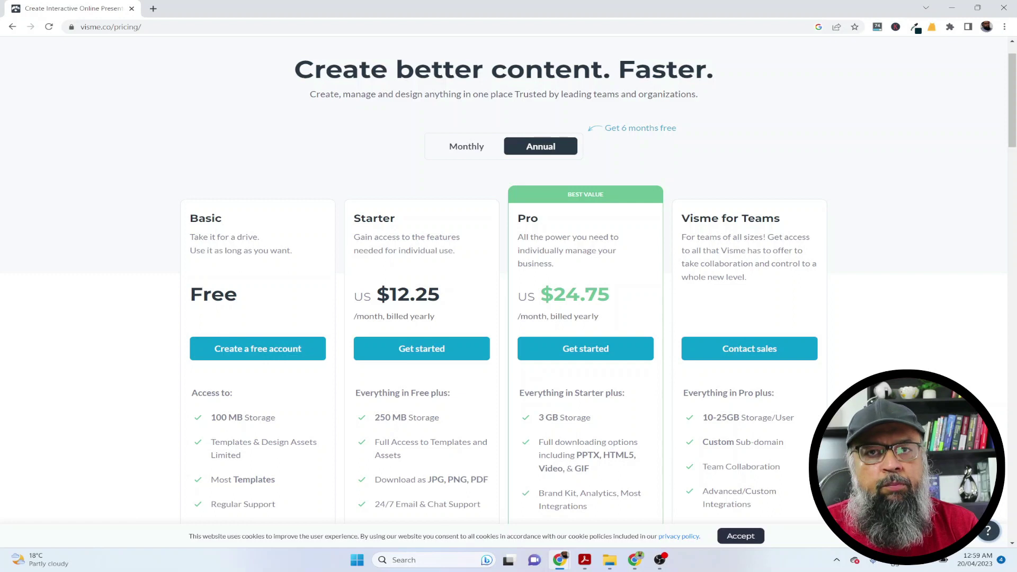
{"action": "left_click_drag", "start_coordinate": [1009, 106], "coordinate": [1009, 107]}
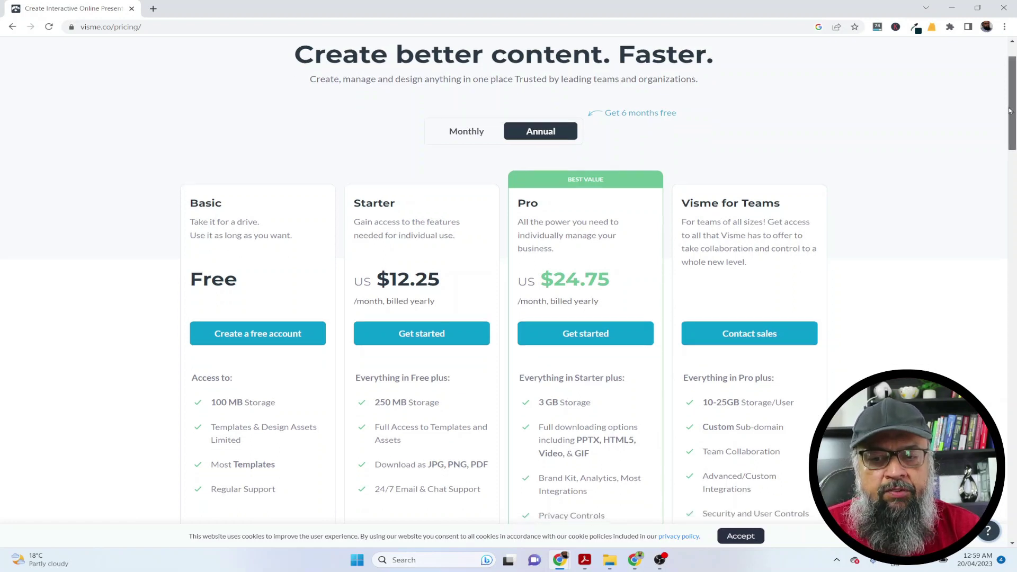
{"action": "scroll", "coordinate": [419, 273], "scroll_direction": "down", "scroll_amount": 1}
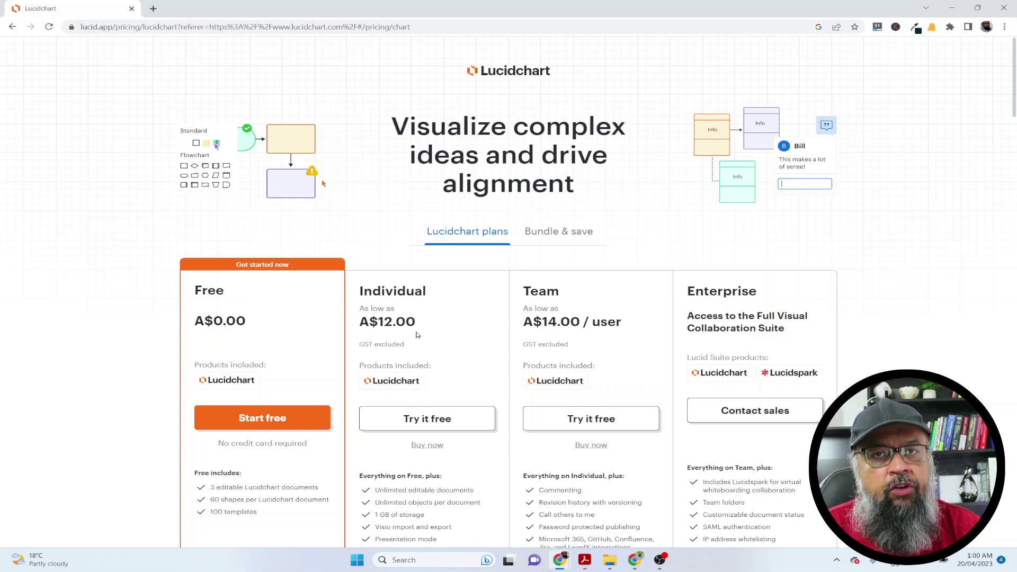
{"action": "scroll", "coordinate": [415, 334], "scroll_direction": "down", "scroll_amount": 3}
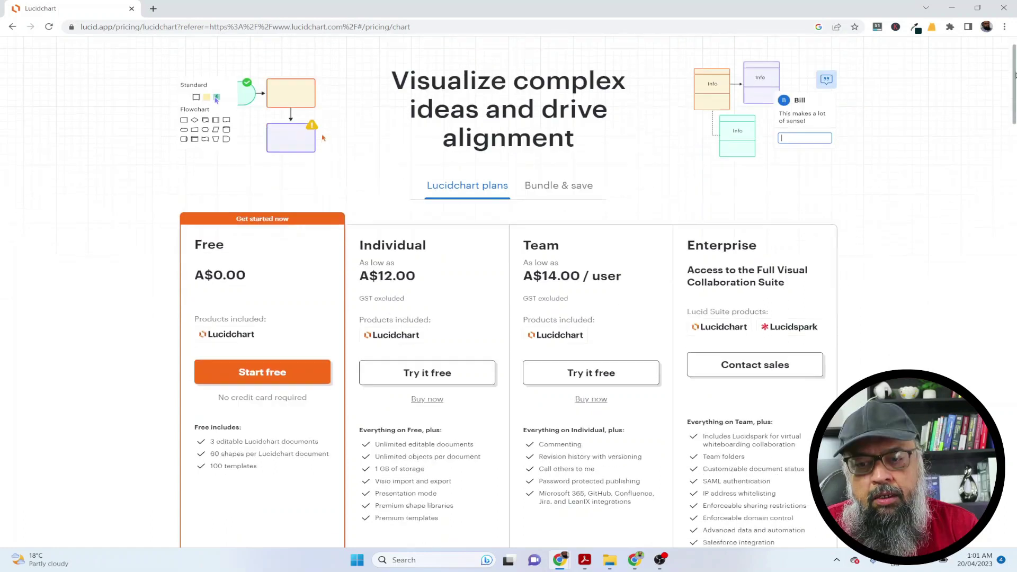
{"action": "scroll", "coordinate": [508, 318], "scroll_direction": "down", "scroll_amount": 3}
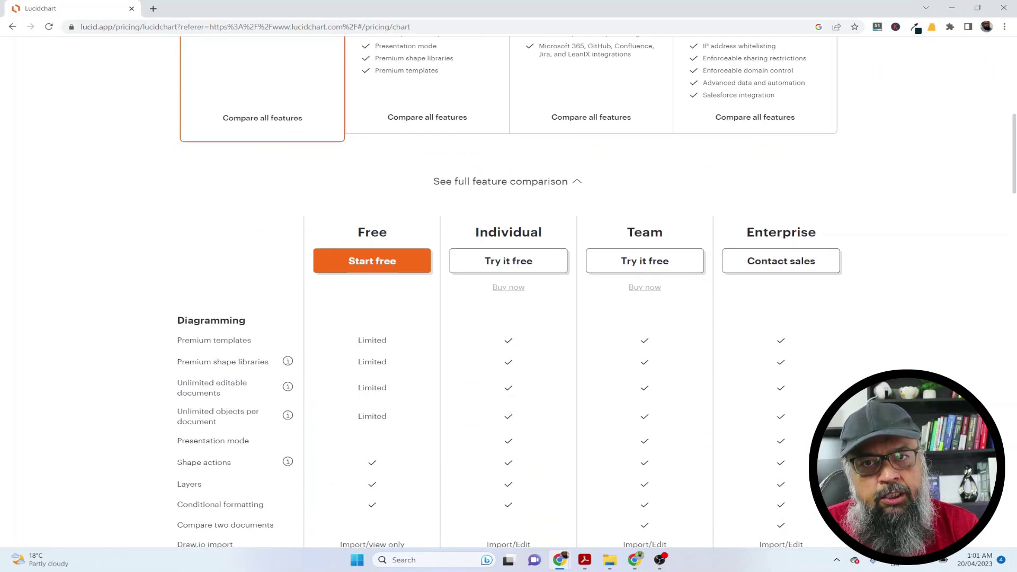
{"action": "scroll", "coordinate": [288, 381], "scroll_direction": "down", "scroll_amount": 5}
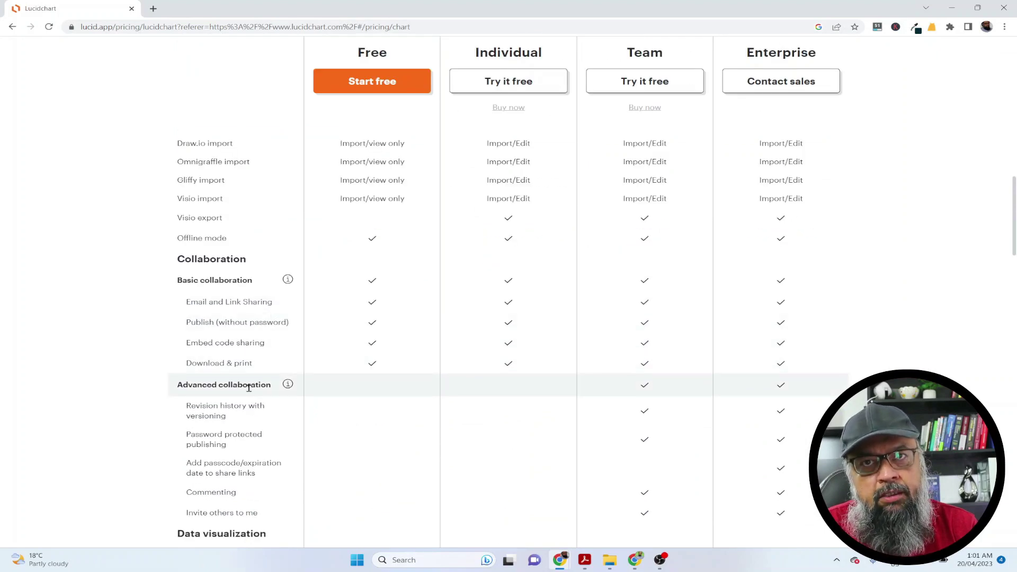
{"action": "scroll", "coordinate": [469, 315], "scroll_direction": "down", "scroll_amount": 5}
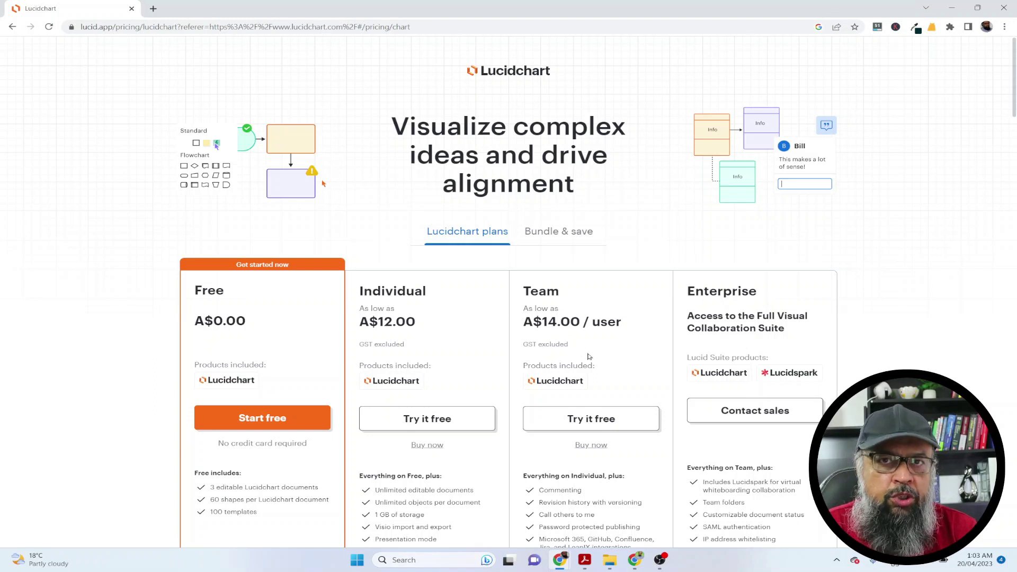
Switch to Bundle & save, showing Individual at A$12 and Team at A$14 per user
{"action": "left_click", "coordinate": [559, 232]}
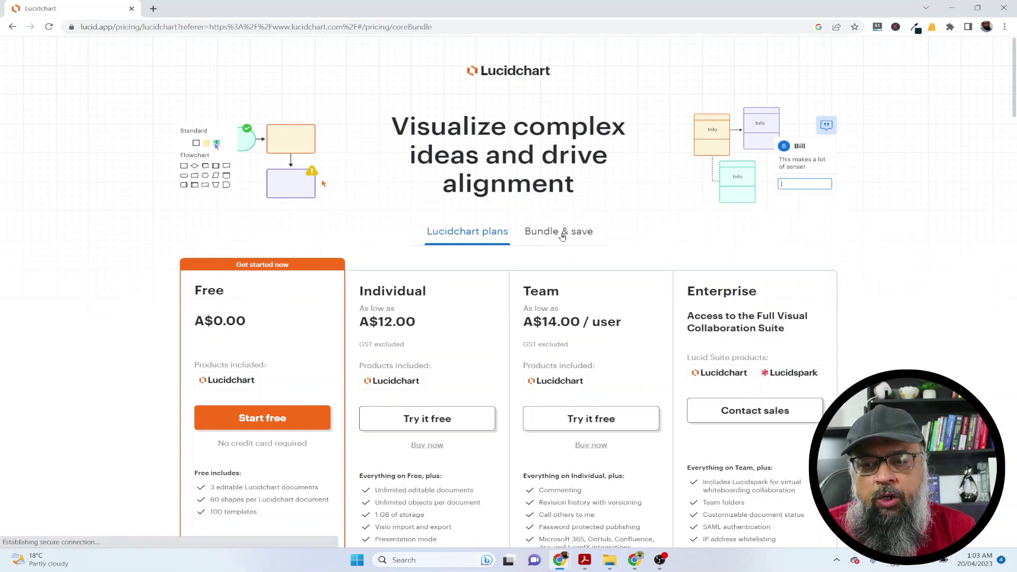